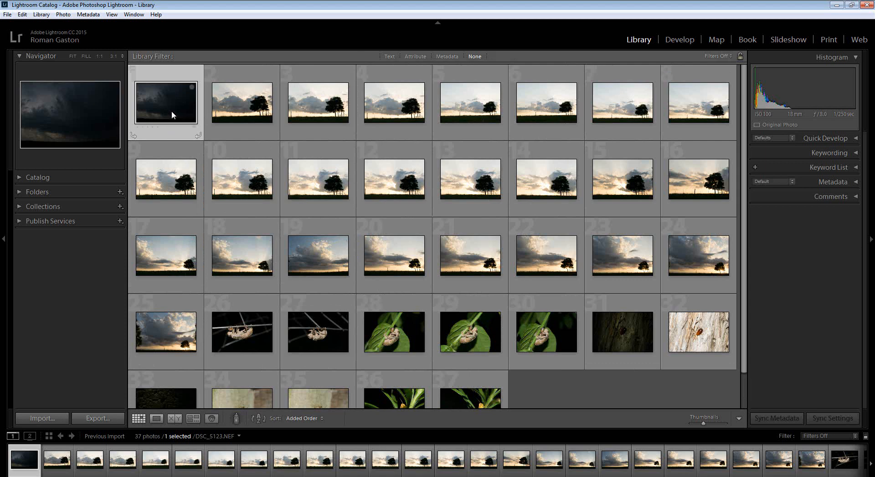
- Open the dark storm photo DSC_5123.NEF for developing and set Exposure to +0.60 and Contrast to +40
key(d)
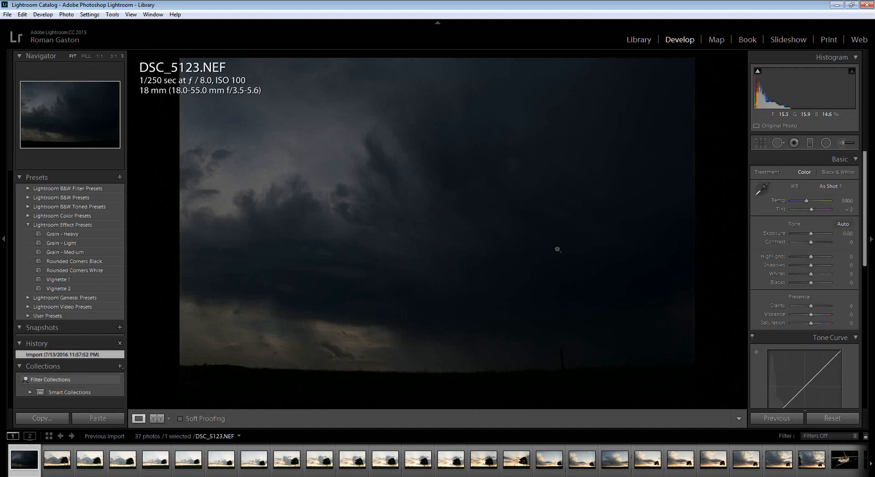
drag(811, 231, 813, 236)
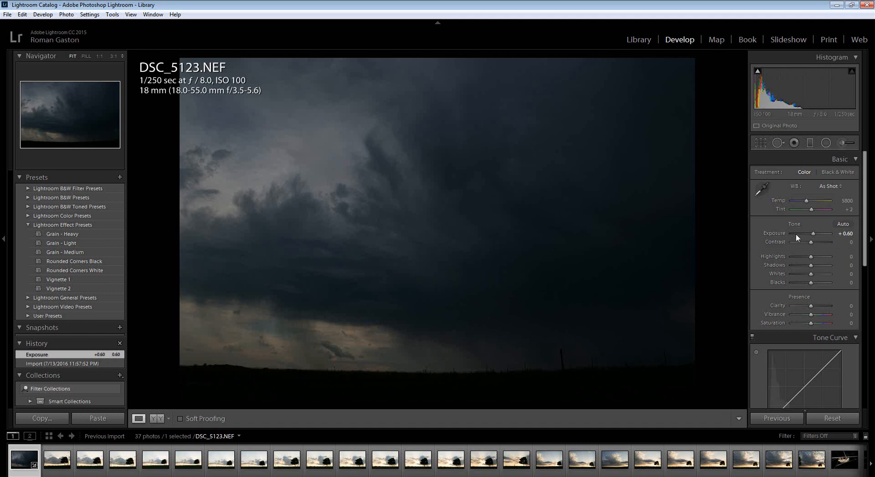
mouse_move(811, 241)
mouse_down()
mouse_move(821, 243)
mouse_move(804, 245)
mouse_move(819, 246)
mouse_up()
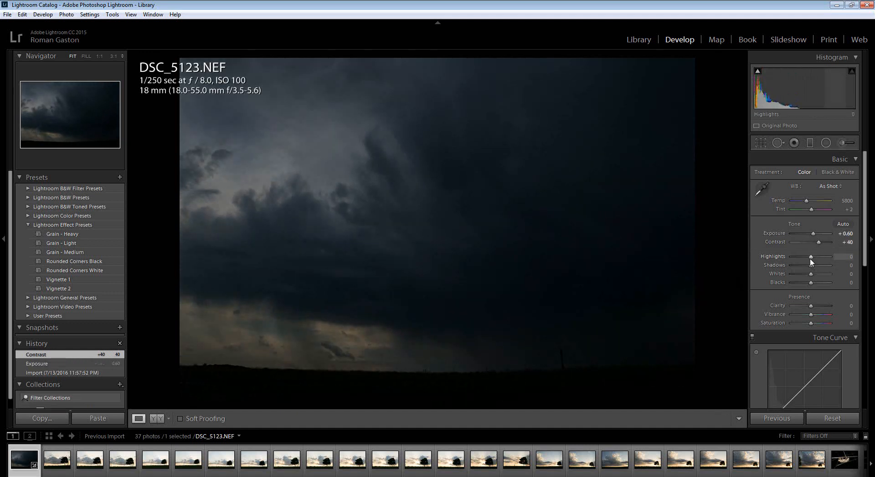
- Set the storm photo's Highlights to +62, Shadows to -36 and Whites to +52
drag(812, 259, 821, 259)
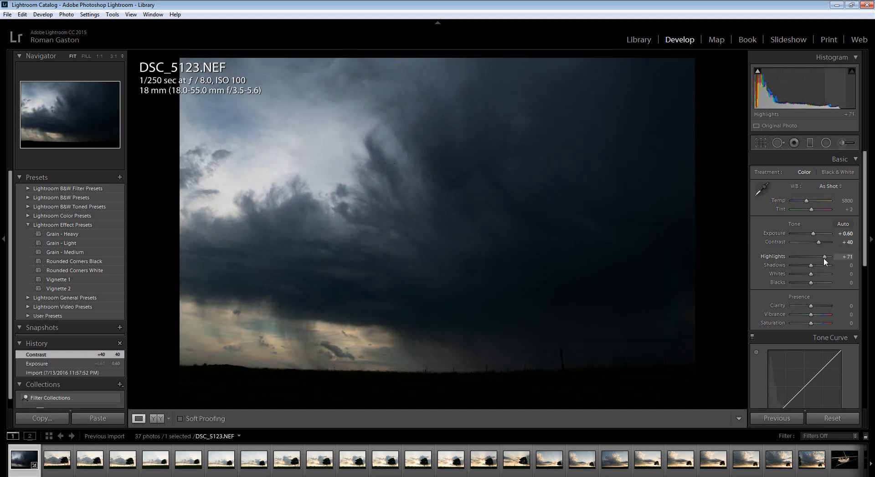
drag(824, 258, 821, 281)
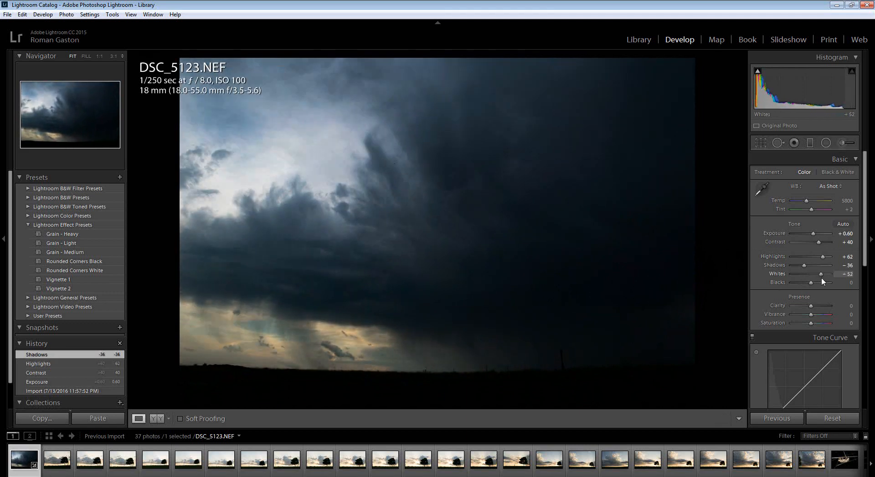
drag(822, 281, 822, 281)
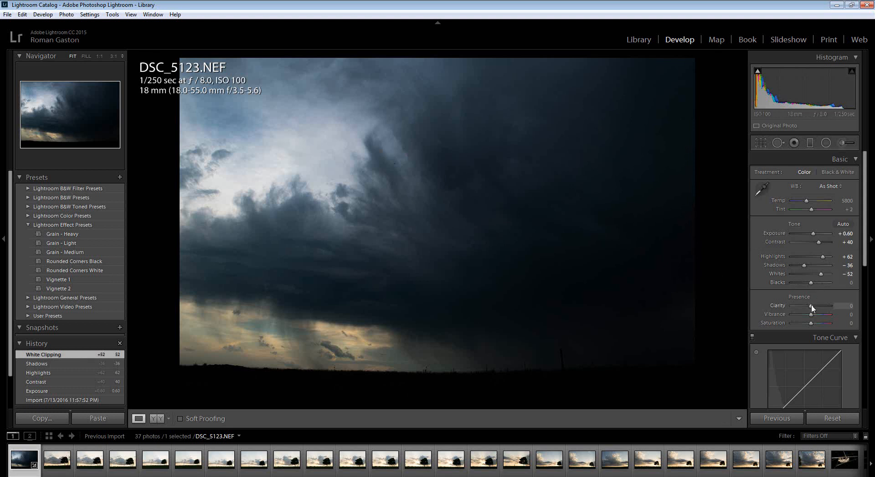
- Set the storm photo's Clarity to +48 and Saturation to +55
drag(810, 306, 820, 308)
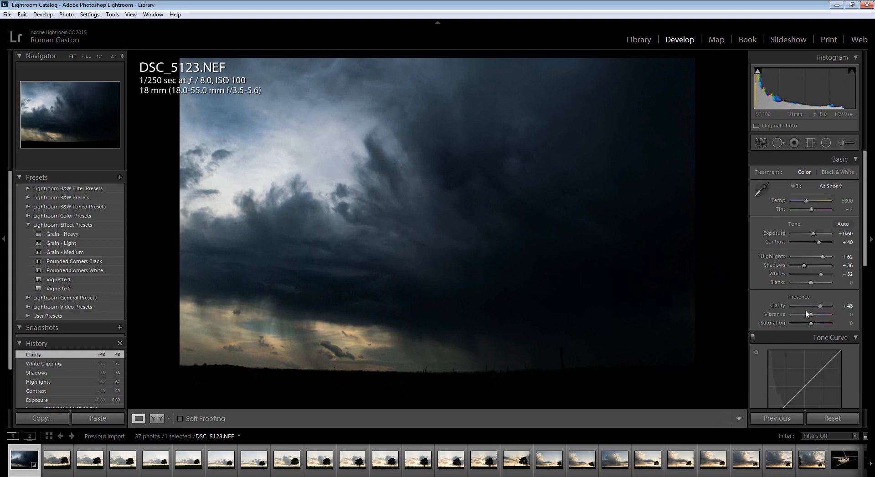
drag(819, 324, 823, 324)
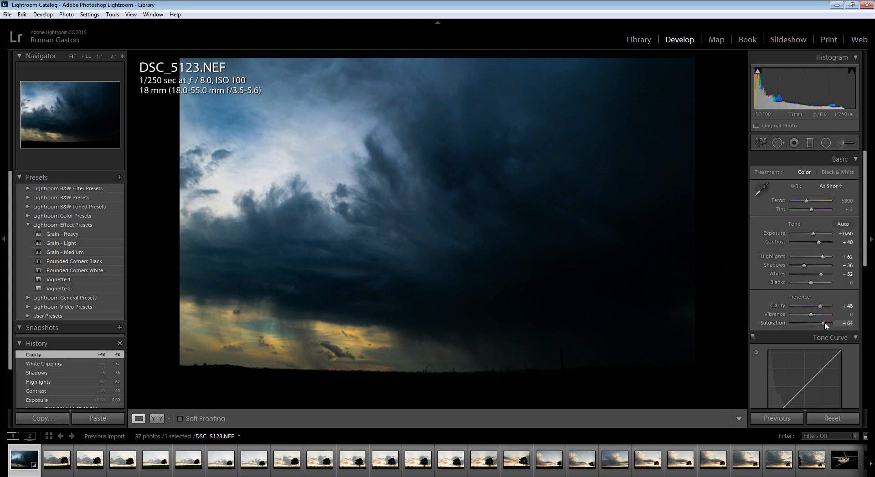
drag(824, 321, 822, 322)
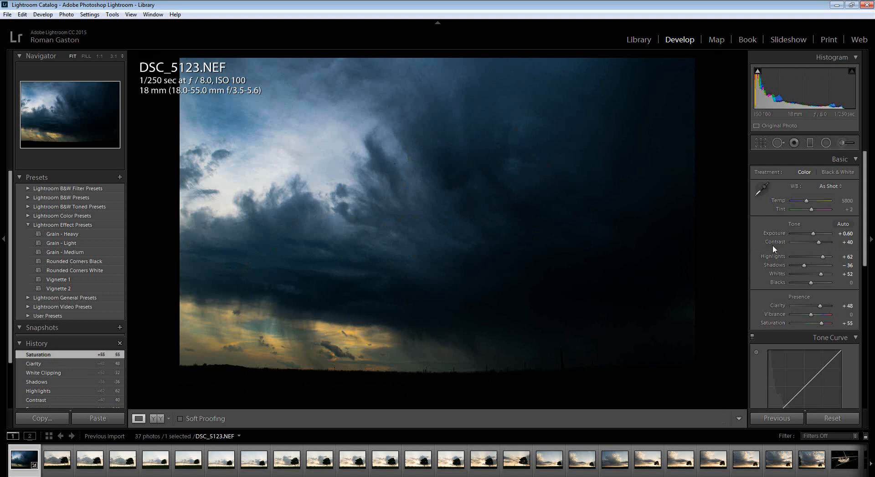
- Brighten the upper part of the storm photo's tone curve with Highlights at +46 and Lights at +42
scroll(783, 251, down, 3)
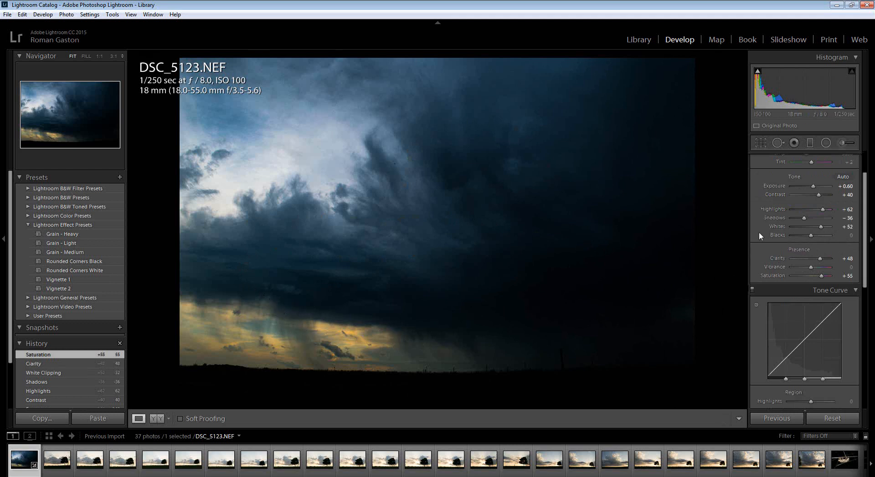
scroll(759, 232, down, 6)
mouse_move(815, 307)
mouse_down()
mouse_move(823, 308)
mouse_move(807, 318)
mouse_move(826, 321)
mouse_up()
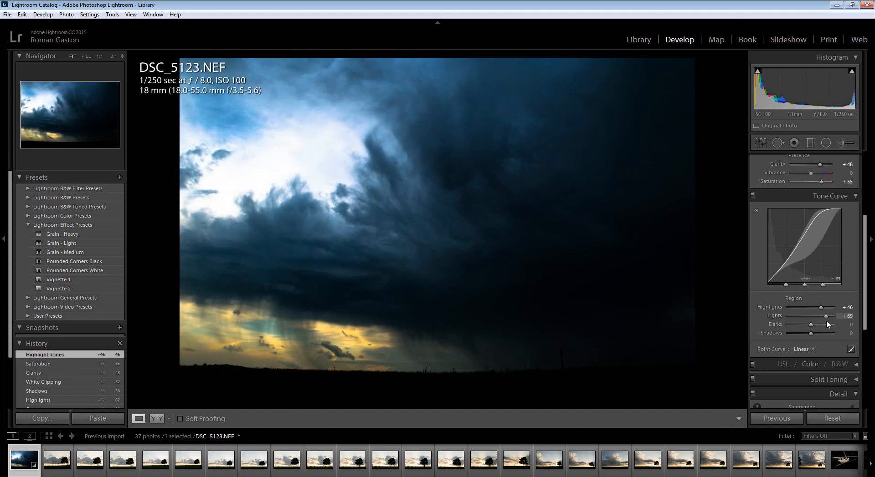
drag(826, 321, 826, 320)
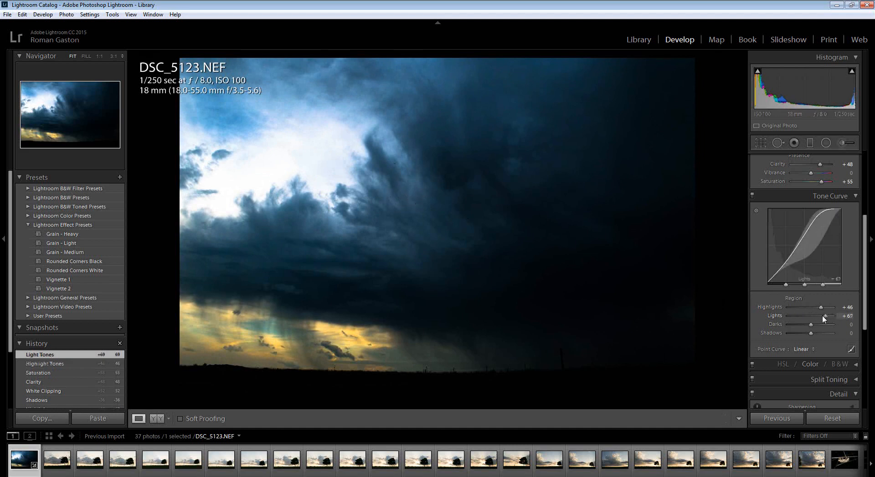
mouse_move(822, 315)
mouse_down()
mouse_move(810, 319)
mouse_move(834, 320)
mouse_move(817, 321)
mouse_up()
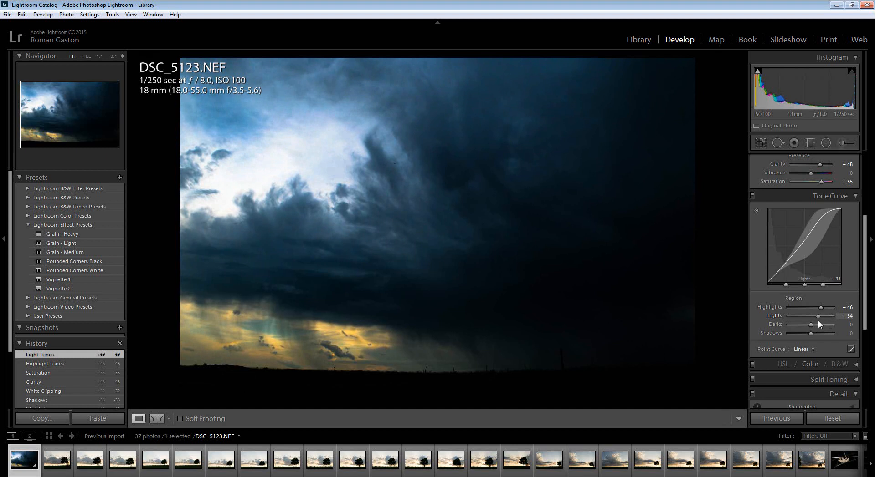
mouse_move(818, 321)
mouse_down()
mouse_move(794, 315)
mouse_move(831, 325)
mouse_move(818, 325)
mouse_up()
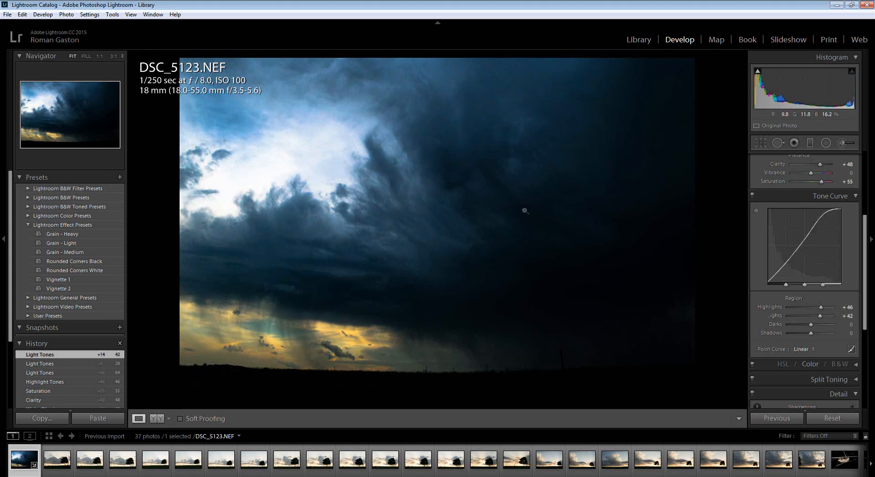
- Set the tone curve's Darks to +24 and its Shadows to -13
drag(811, 324, 809, 327)
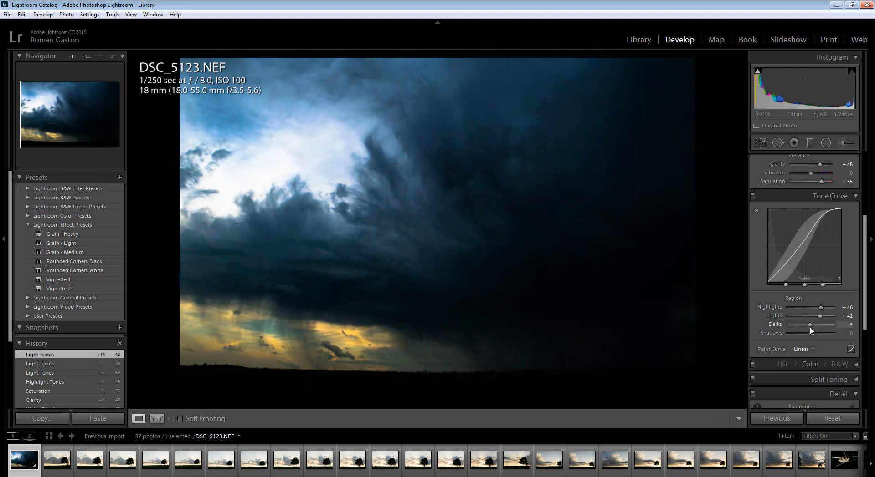
mouse_move(810, 327)
mouse_down()
mouse_move(822, 330)
mouse_move(807, 335)
mouse_move(816, 335)
mouse_up()
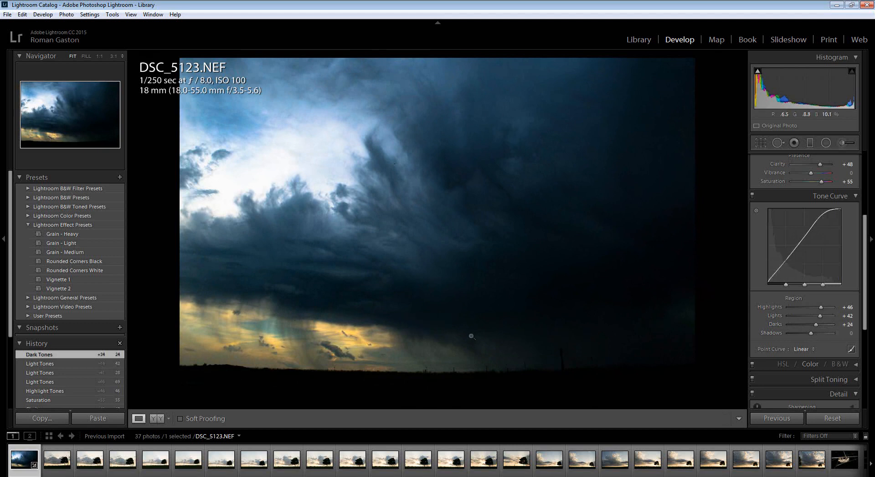
drag(812, 333, 809, 334)
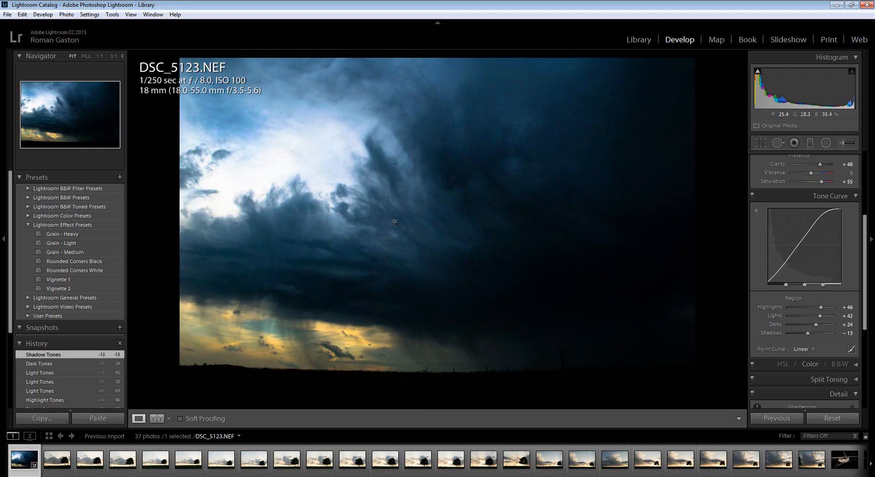
- Compare the storm photo before and after the edits side by side and split, and return to the single-photo view
click(157, 419)
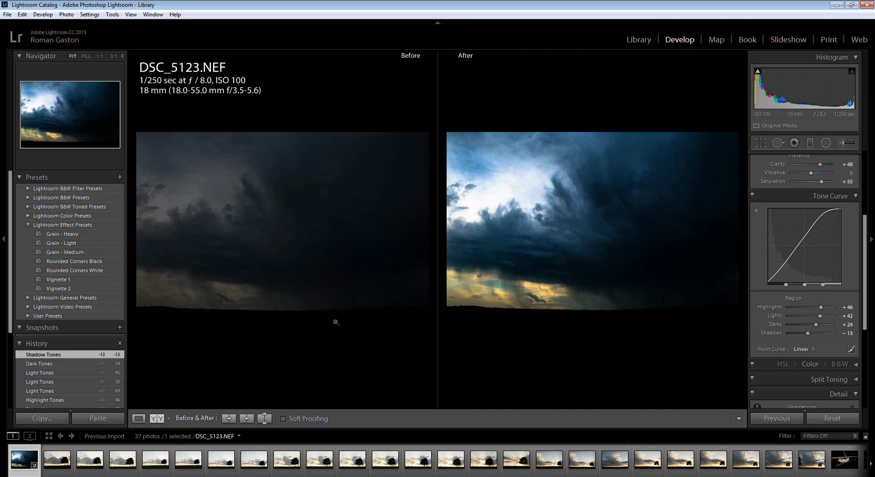
click(150, 420)
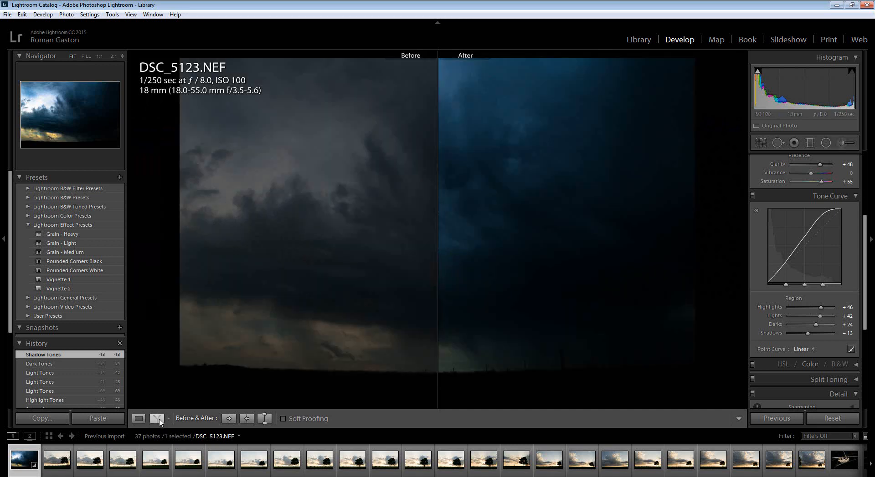
click(155, 419)
click(158, 419)
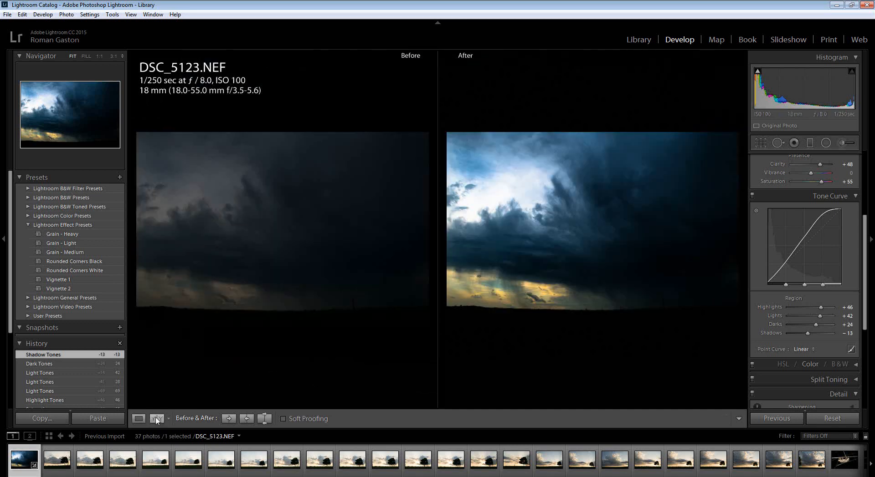
click(139, 419)
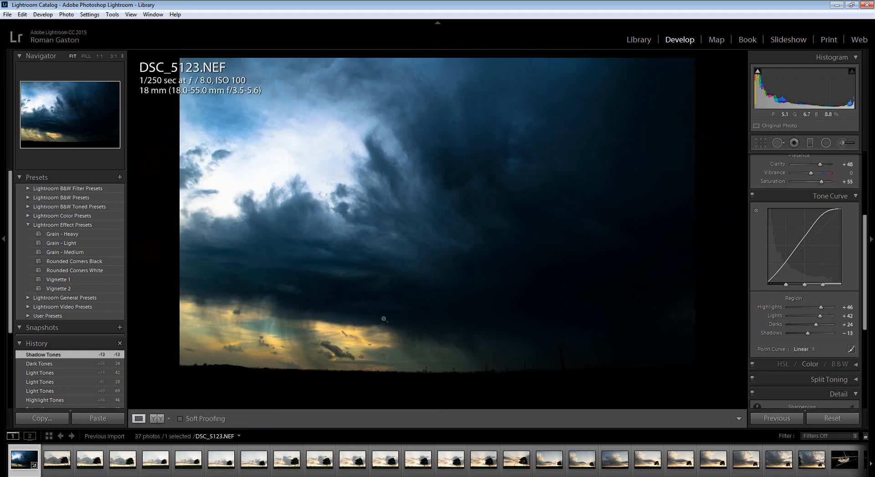
- Try cropping a narrow strip off the dark ground at the bottom of the storm photo
click(760, 143)
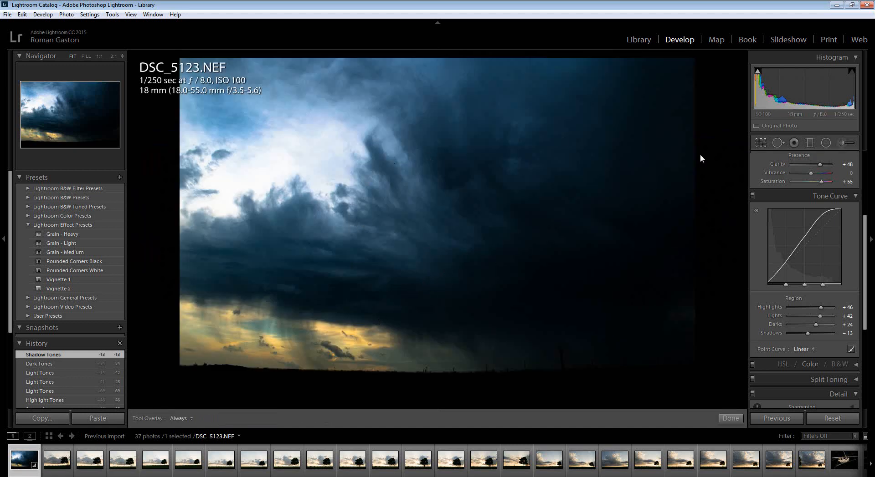
drag(433, 403, 442, 390)
key(Return)
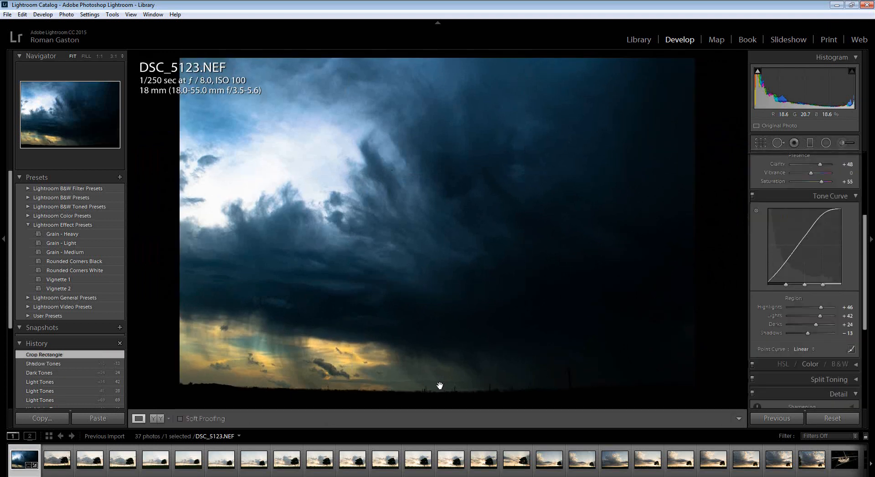
key(ctrl+z)
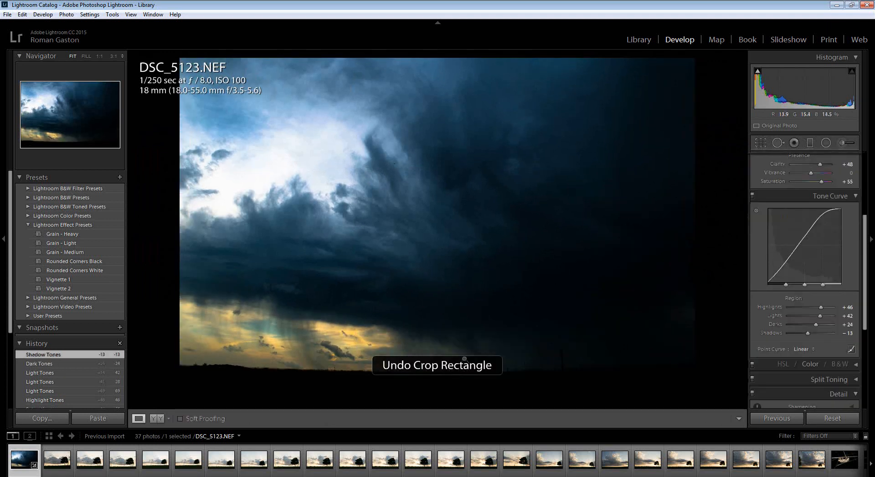
- Browse the tree-and-cloud photos from DSC_5124.NEF to DSC_5131.NEF to find one worth editing
click(58, 467)
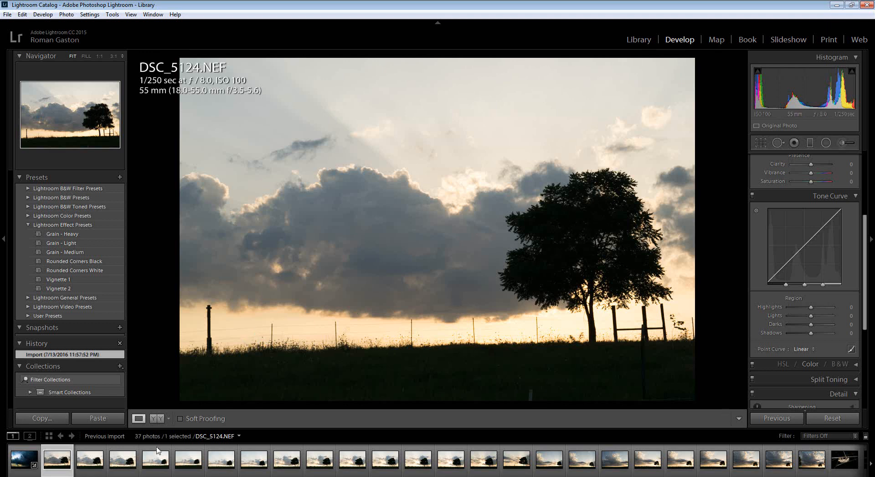
click(90, 460)
click(125, 465)
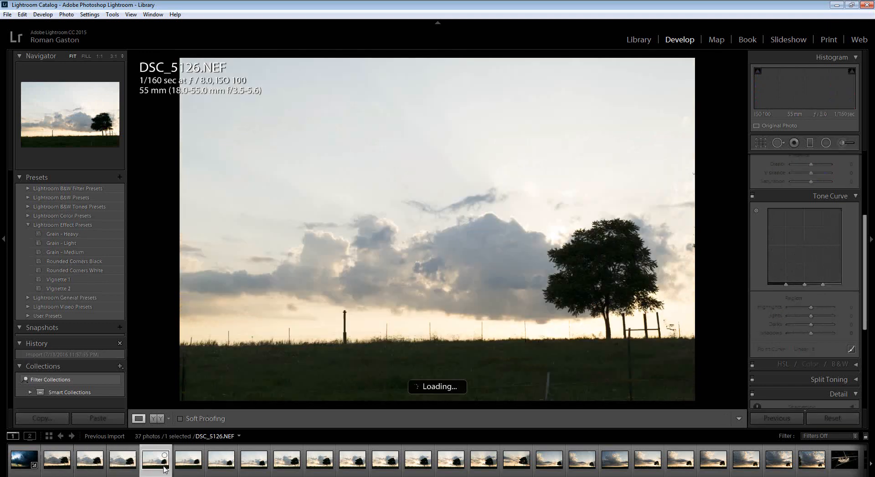
click(188, 473)
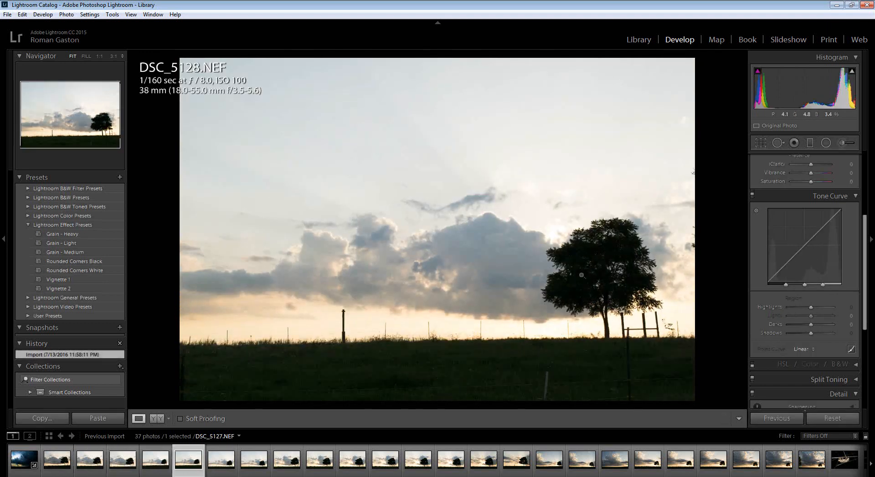
click(223, 469)
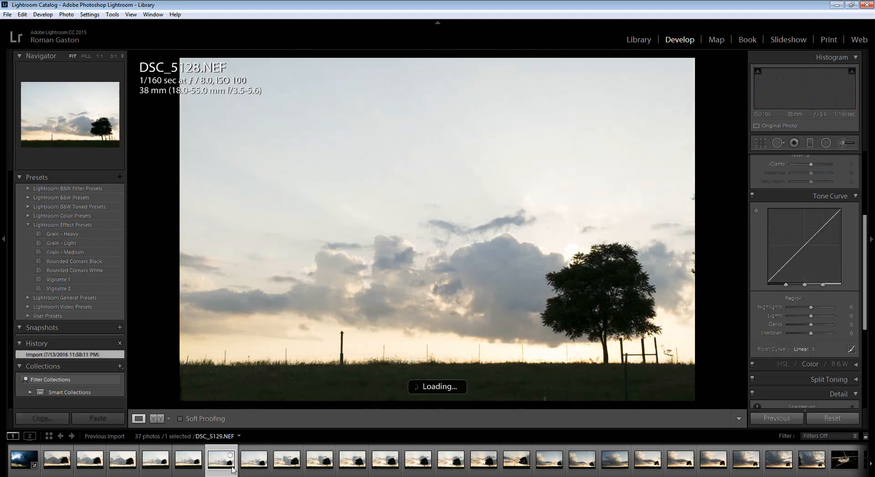
click(266, 472)
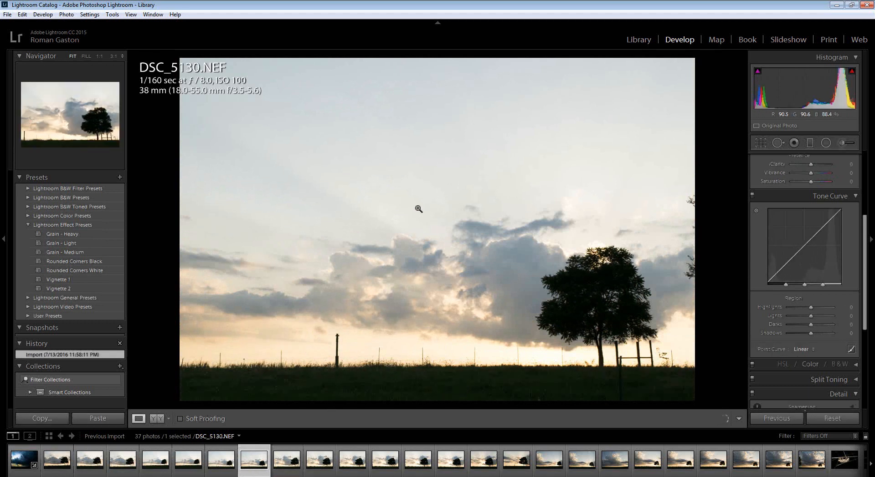
click(283, 455)
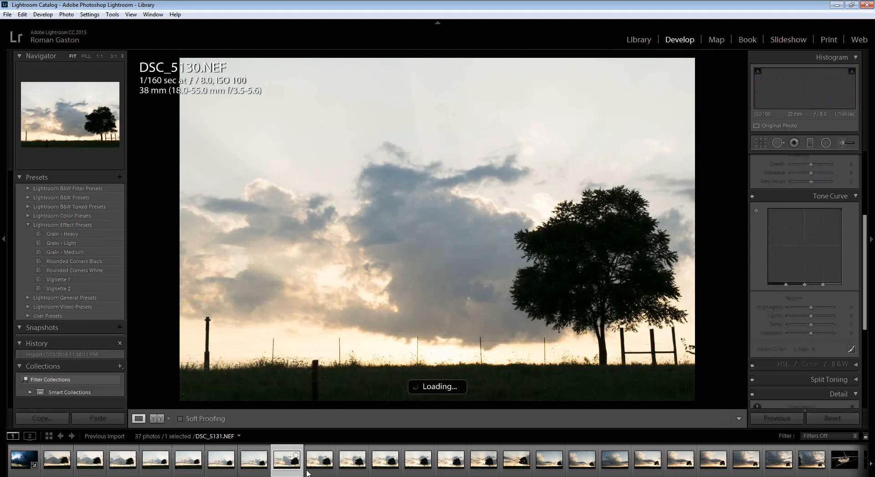
- On photo DSC_5129.NEF, set Exposure to -3.10, Highlights to +19, Shadows to -21 and Whites to +43
click(220, 469)
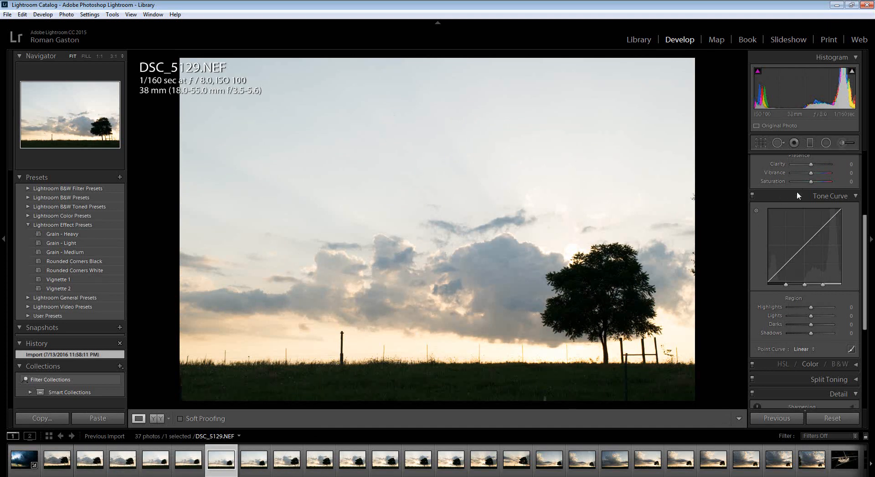
scroll(760, 223, up, 5)
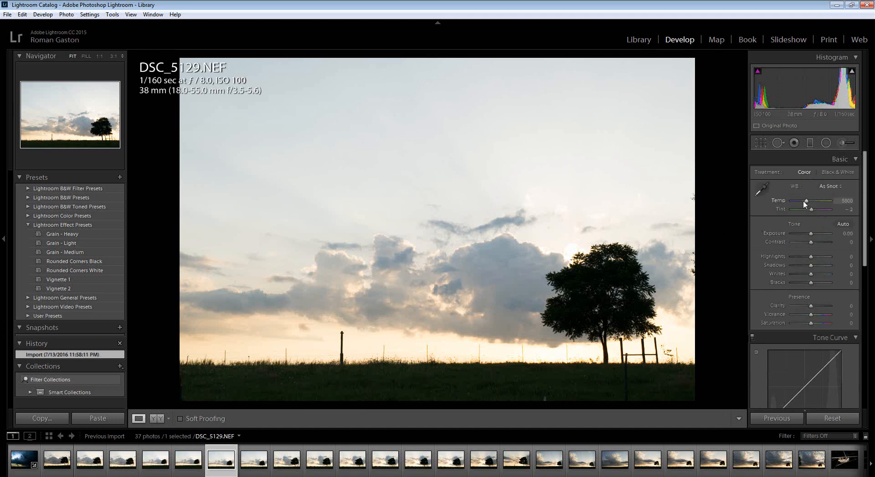
drag(811, 235, 801, 236)
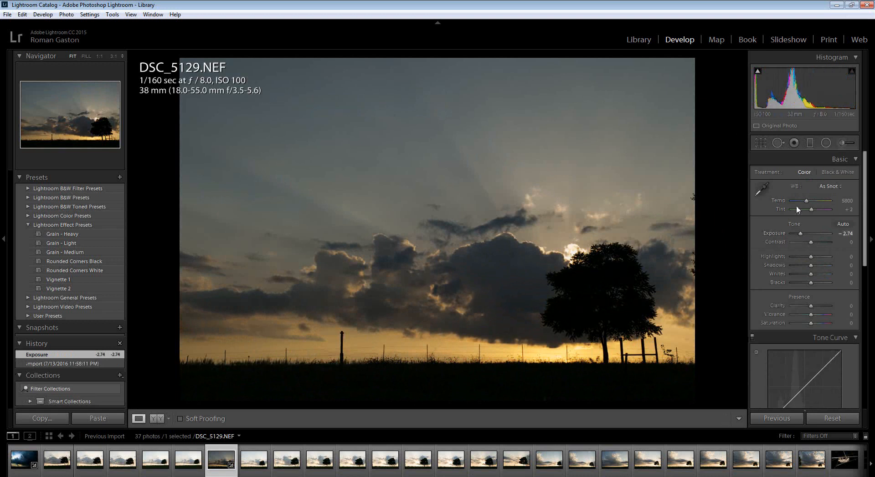
drag(799, 234, 806, 266)
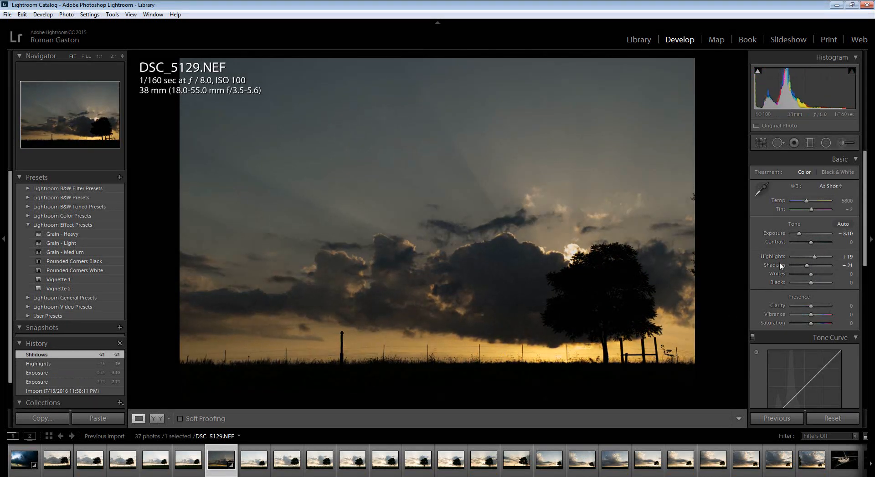
drag(811, 275, 819, 279)
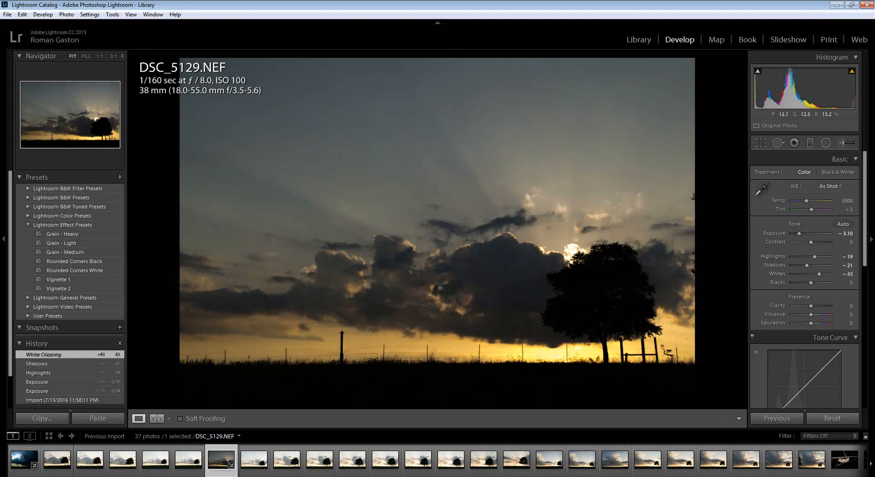
- Compare photo DSC_5129.NEF before and after its edits side by side, and reset all of its develop settings
click(157, 418)
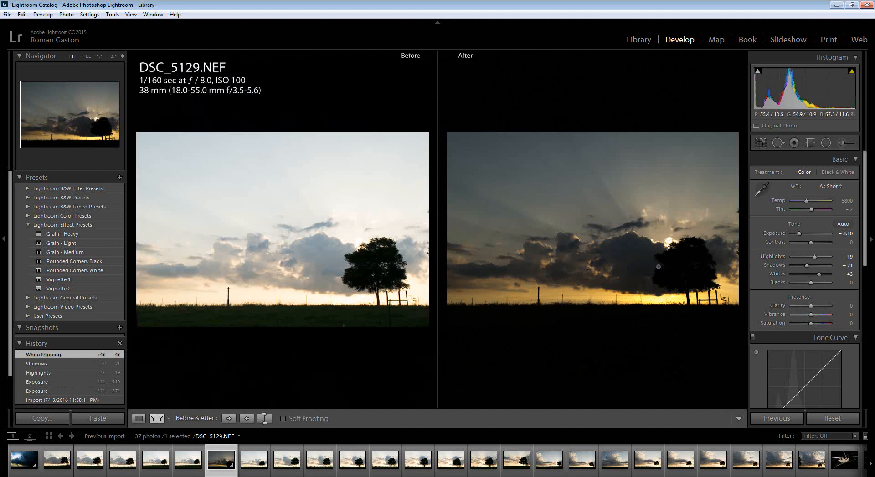
click(139, 419)
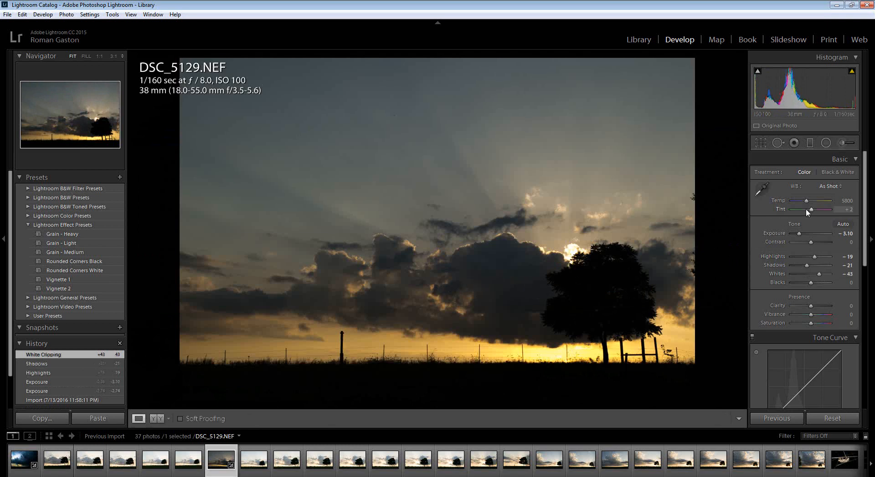
click(832, 418)
- Go through the following tree photos to DSC_5133.NEF and set its Exposure to -2.62
click(253, 461)
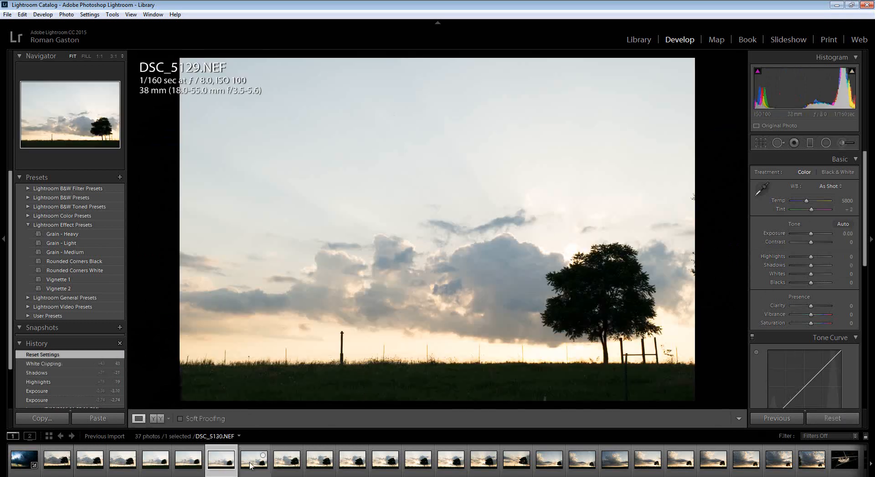
click(288, 466)
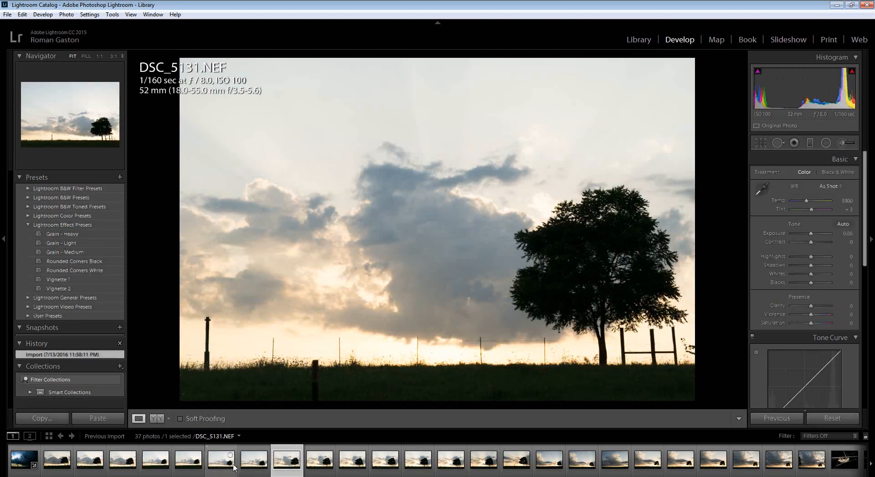
click(317, 465)
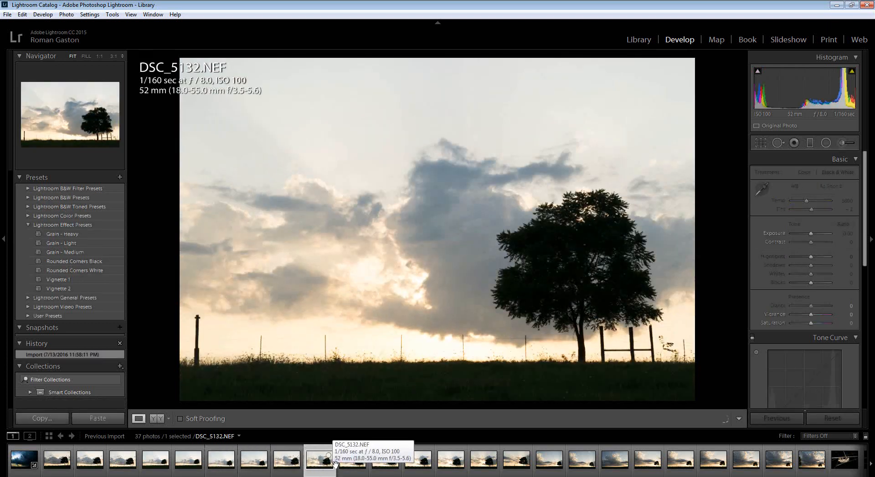
click(355, 467)
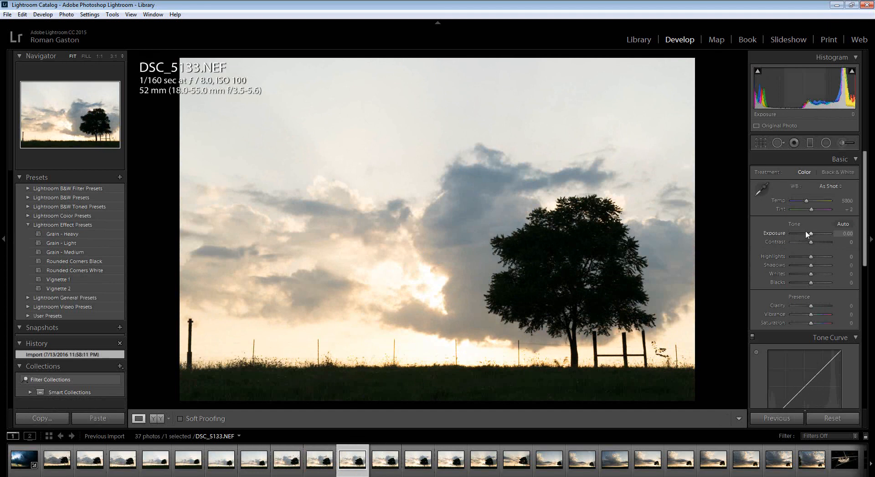
drag(808, 233, 800, 235)
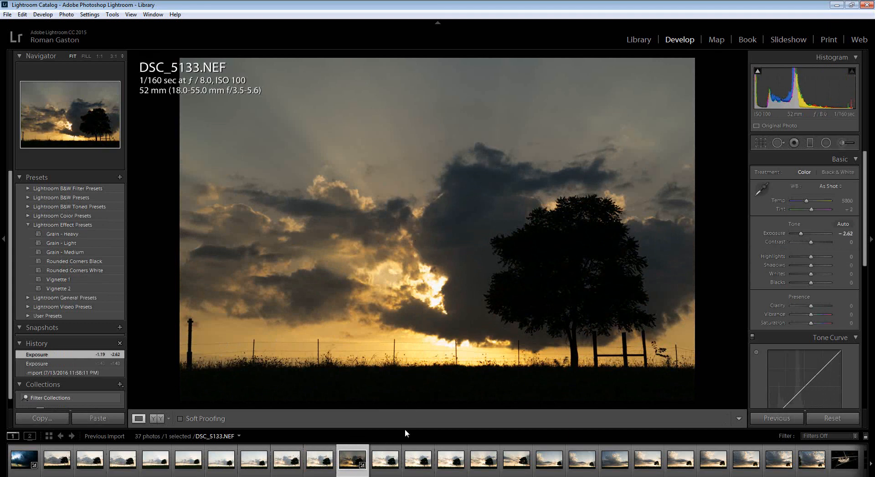
- Move on to photo DSC_5135.NEF and set its Exposure to -2.86
click(387, 462)
click(424, 464)
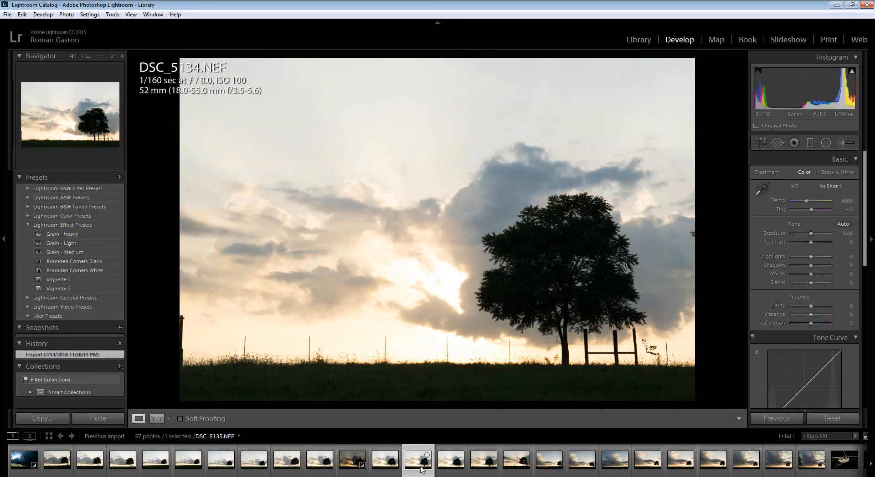
click(799, 233)
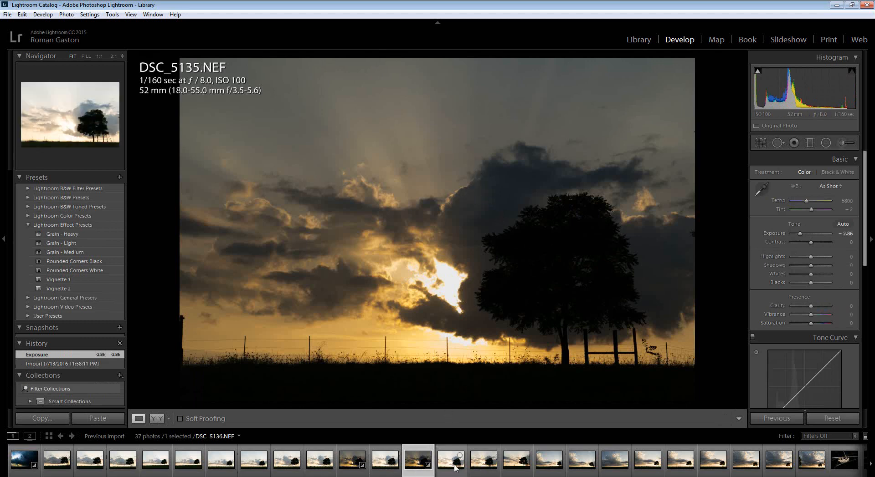
- On photo DSC_5141.NEF, set Exposure -1.19, Contrast +31, Highlights +31, Shadows +36, Whites +10, Blacks -21 and Clarity +26, and compare before and after
click(475, 471)
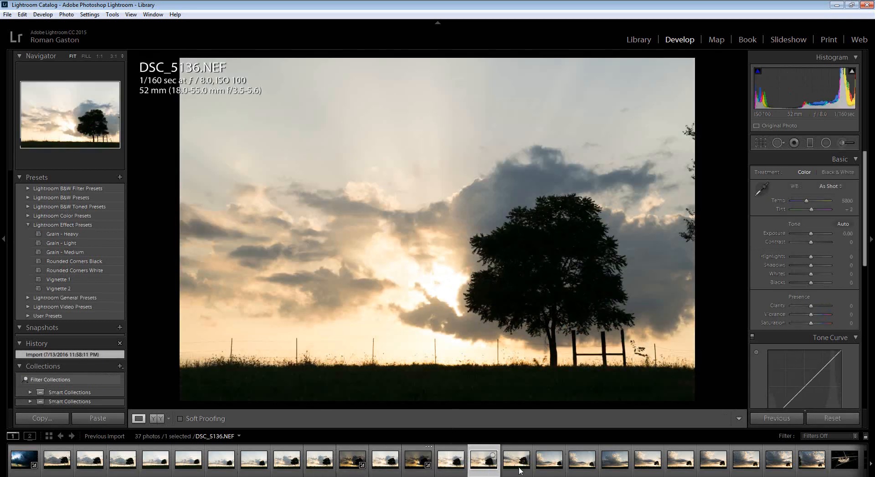
click(519, 470)
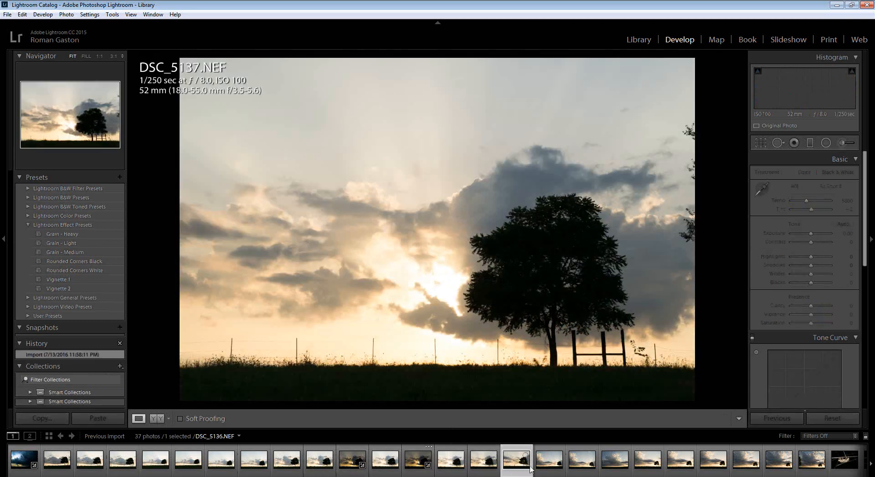
click(560, 459)
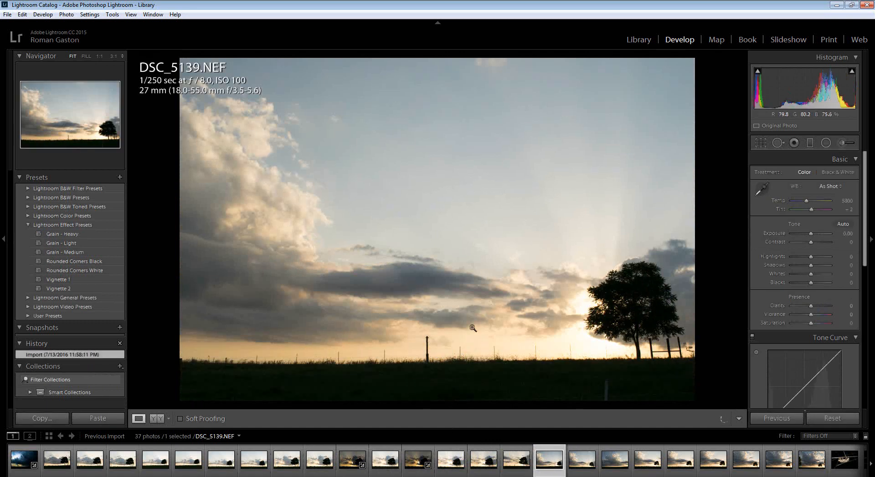
click(585, 465)
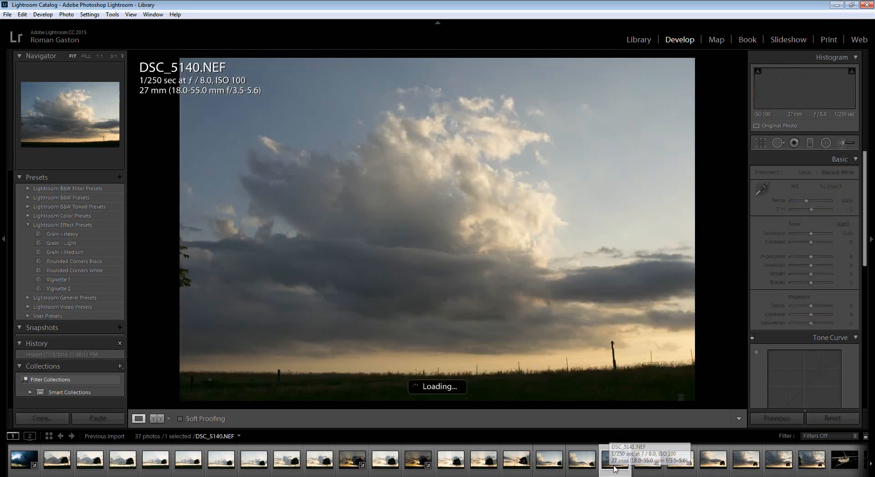
click(614, 464)
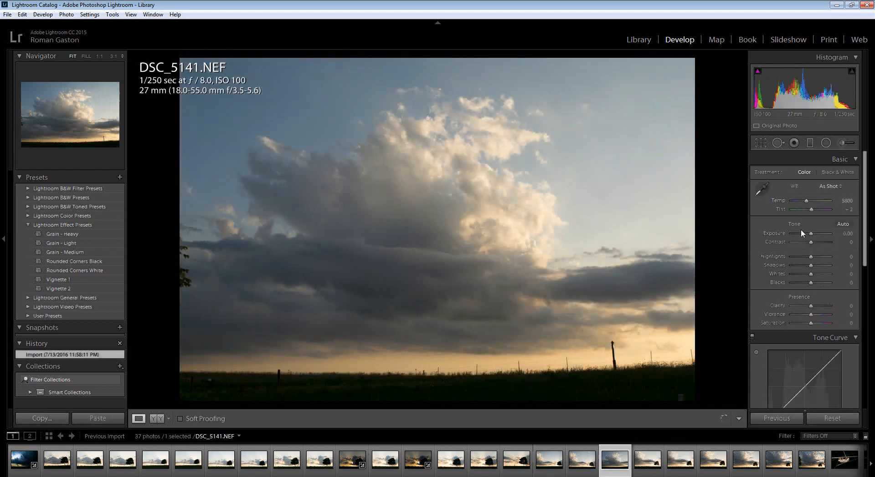
drag(808, 235, 815, 307)
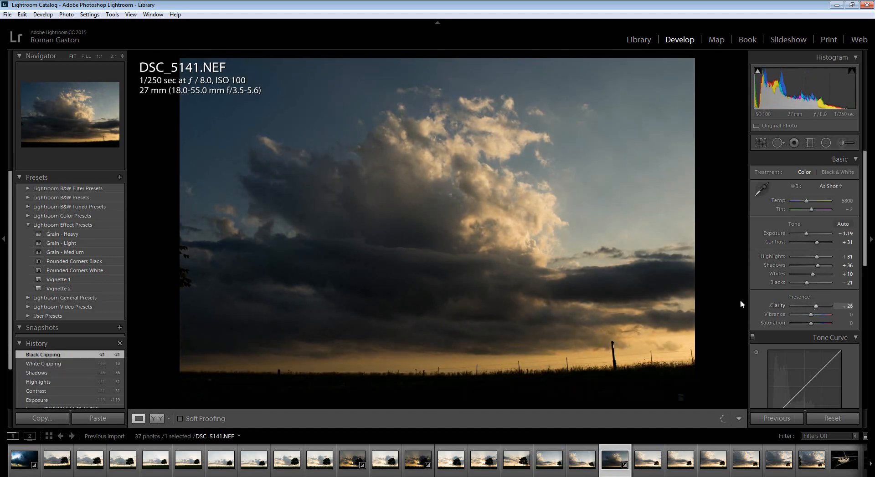
click(160, 419)
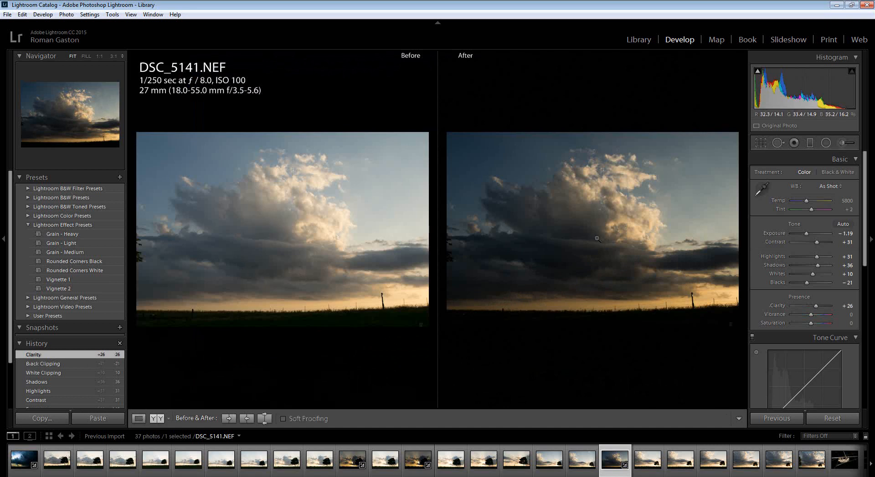
click(139, 419)
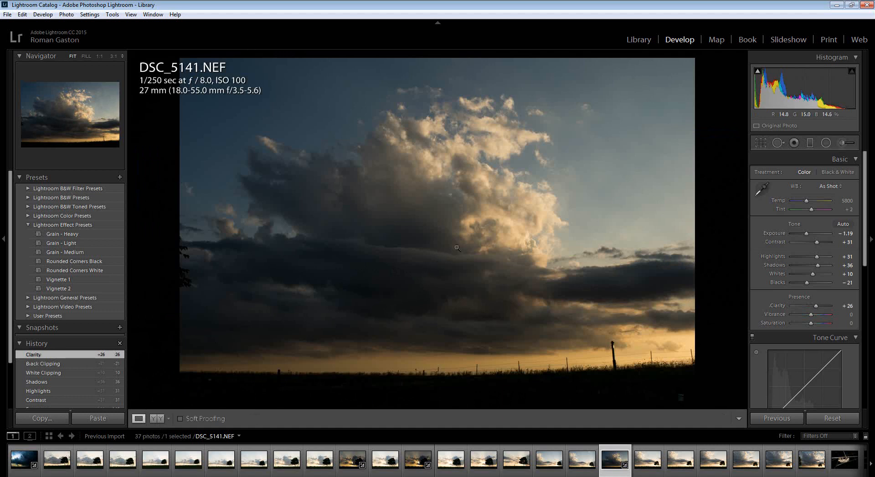
- Browse the remaining sky photos from DSC_5142.NEF to DSC_5147.NEF, comparing their clouds, tree and low sun
click(645, 468)
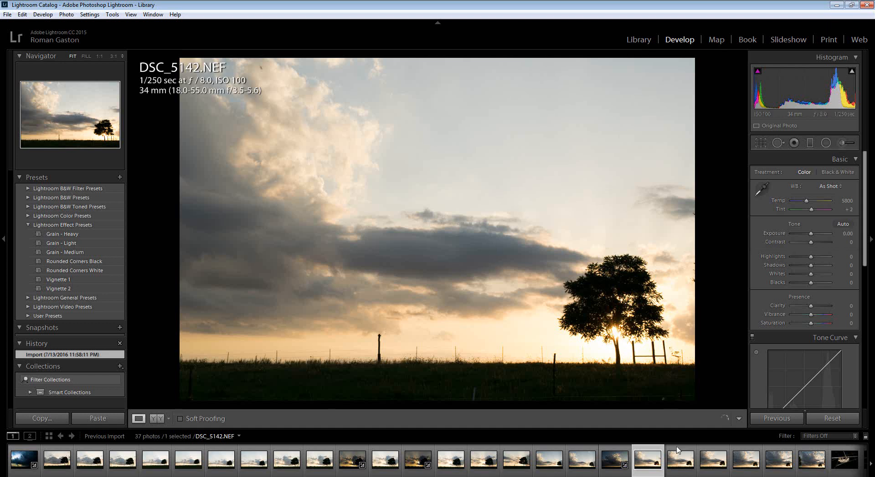
click(680, 461)
click(654, 463)
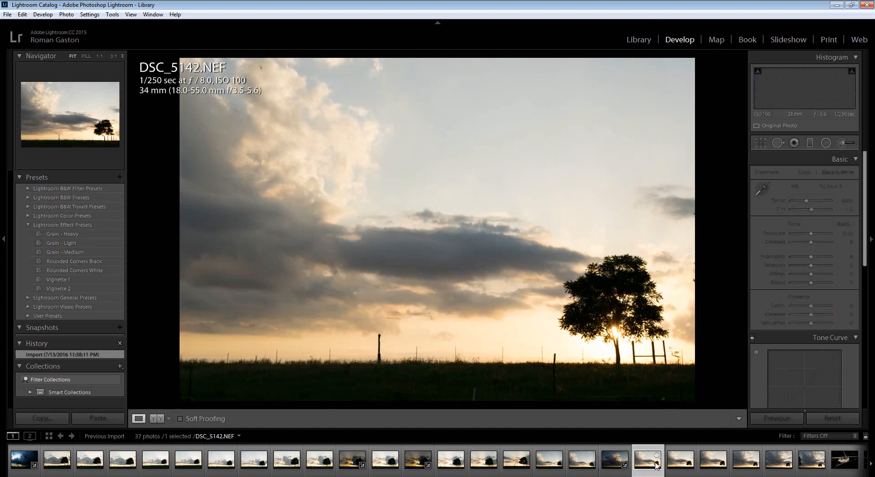
click(677, 464)
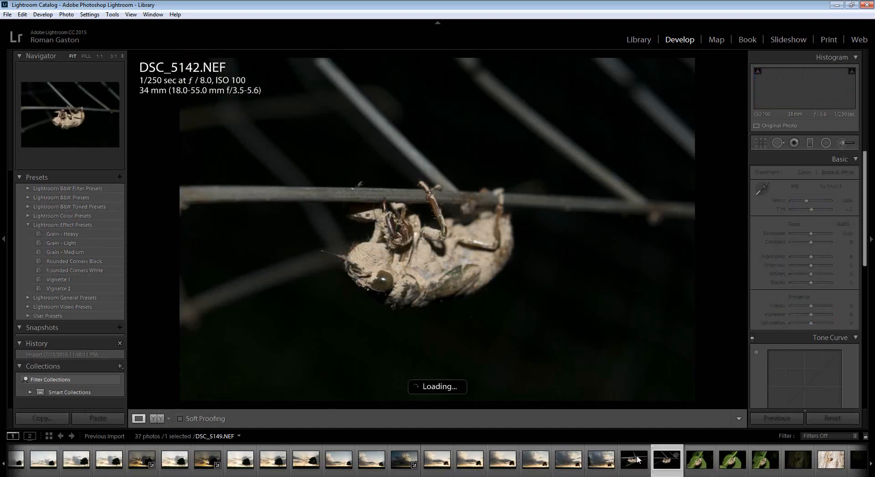
click(453, 457)
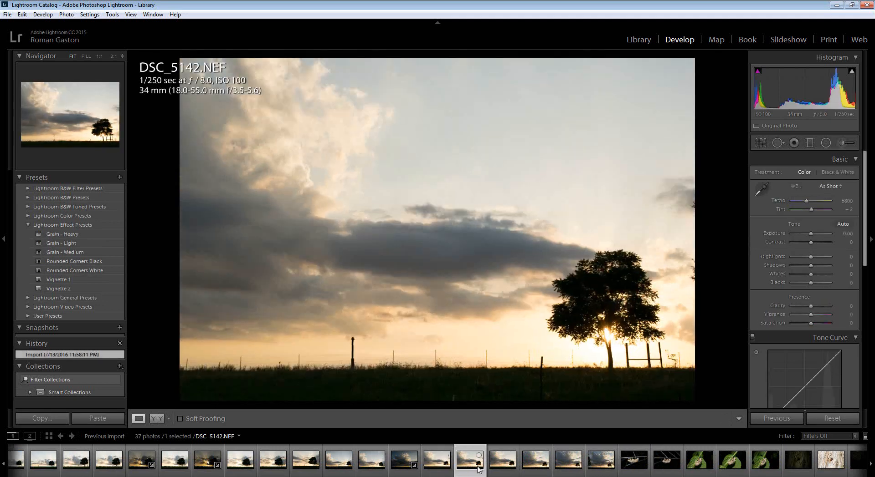
click(501, 466)
click(535, 463)
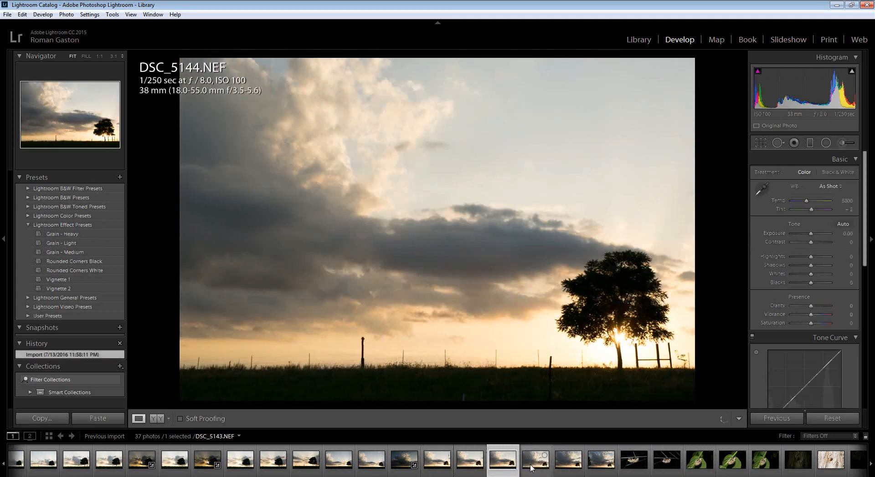
click(472, 467)
click(501, 471)
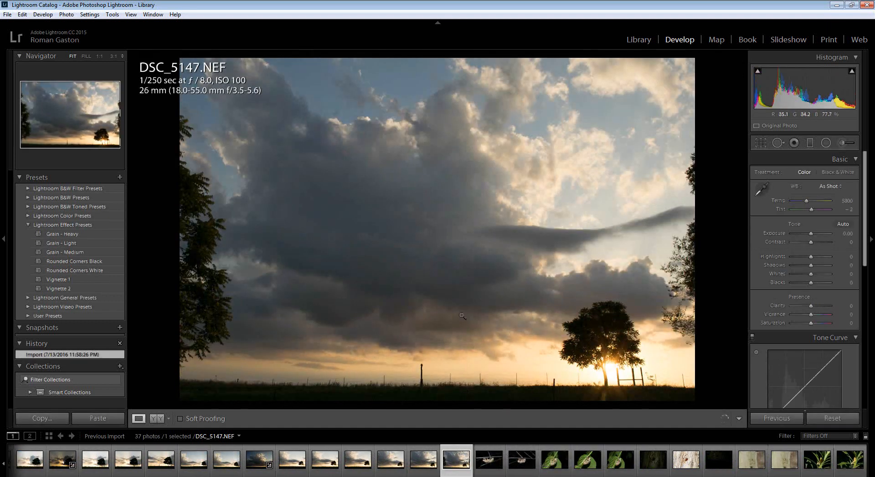
click(361, 467)
click(418, 468)
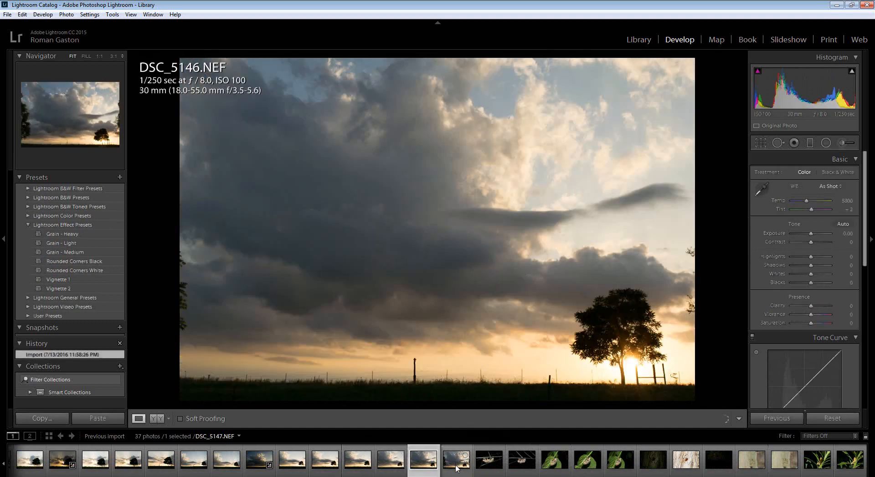
key(Right)
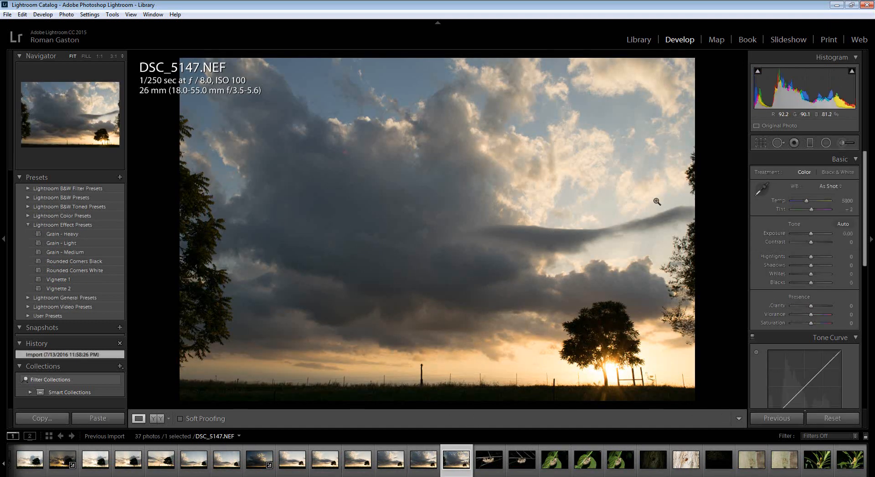
- Crop DSC_5147.NEF at its original aspect to about three quarters of its width, keeping the sunlit tree near the lower-right corner
click(760, 142)
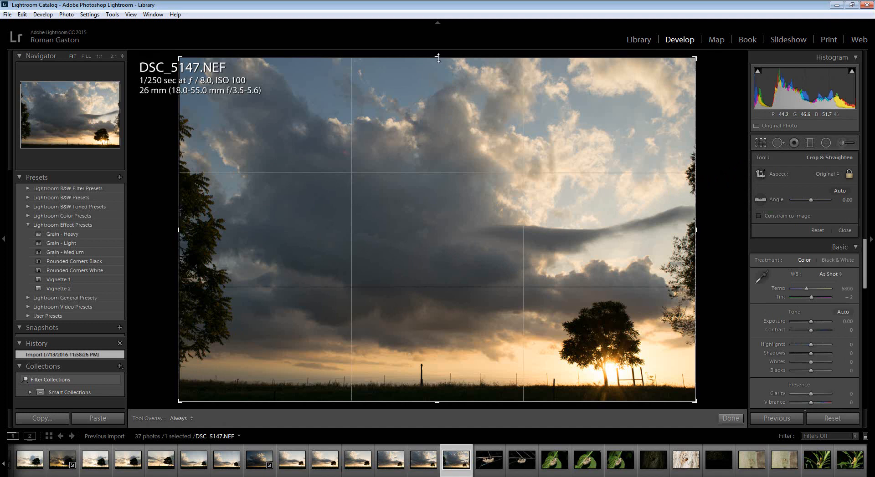
drag(438, 58, 436, 112)
drag(447, 197, 429, 205)
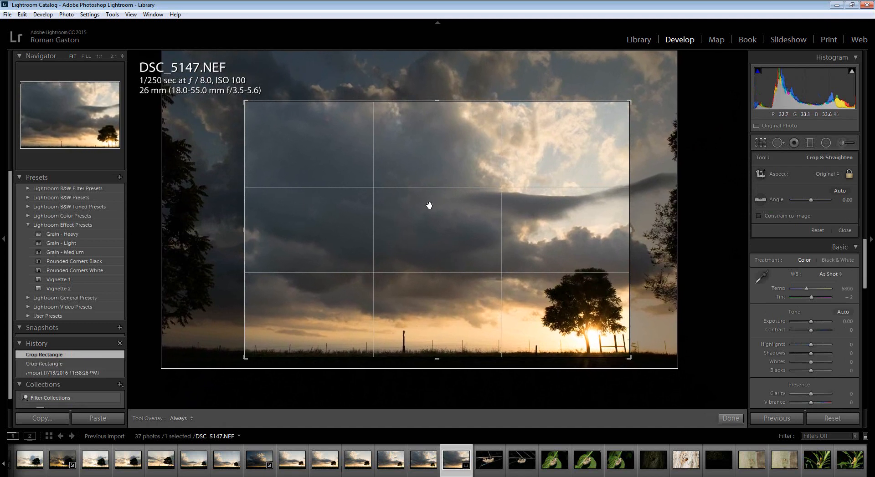
key(Return)
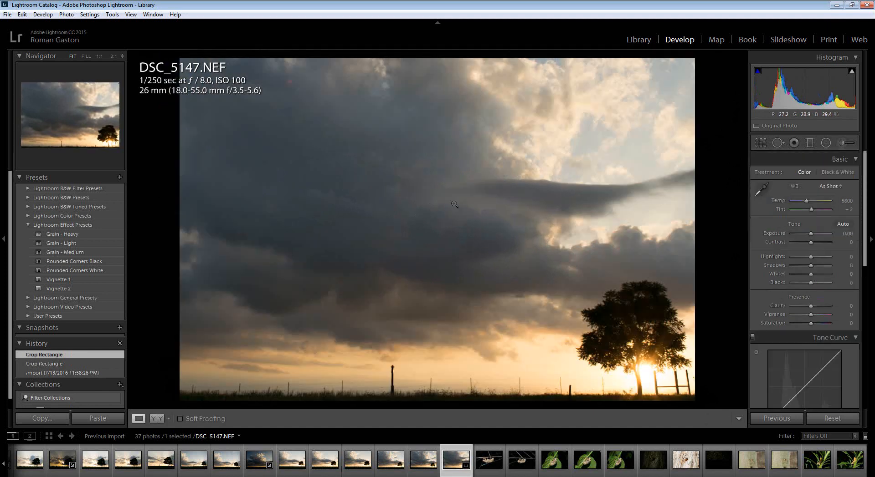
- On DSC_5147.NEF, set Exposure to -1.07, Contrast +36, Highlights +31, Shadows +12, Whites -29, Blacks -31 and Clarity +38
drag(812, 233, 813, 234)
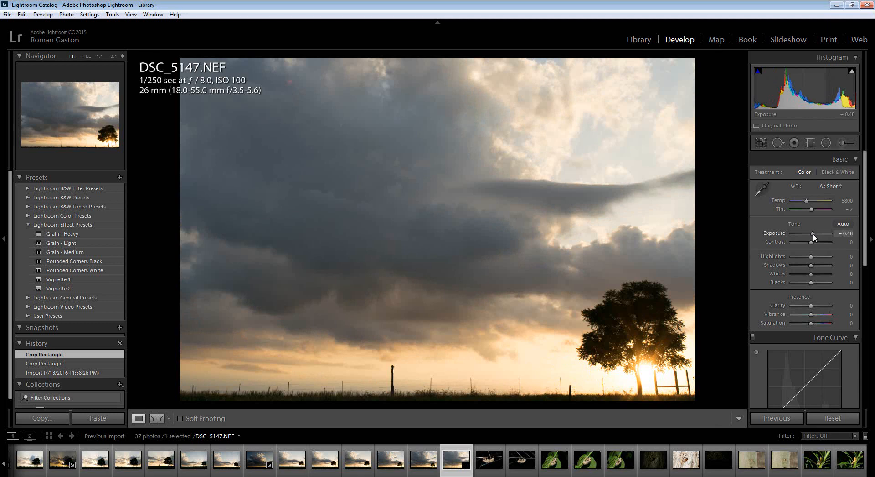
mouse_move(813, 236)
mouse_down()
mouse_move(806, 235)
mouse_move(818, 242)
mouse_up()
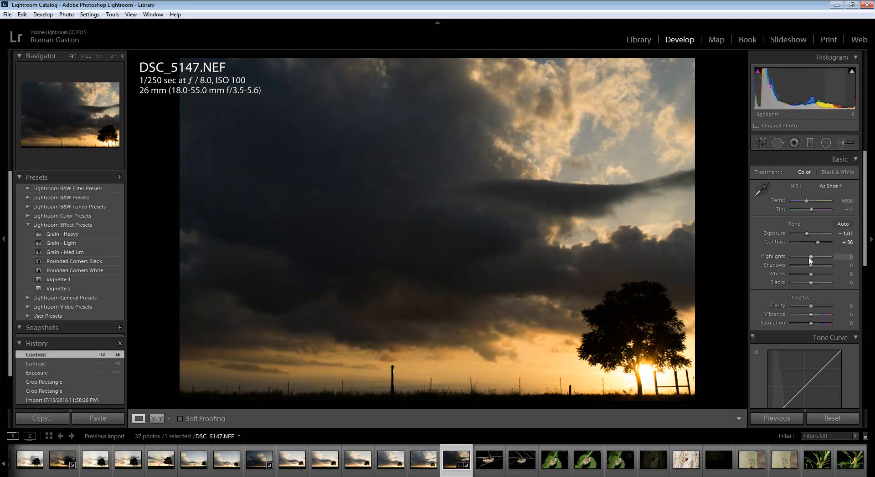
mouse_move(810, 258)
mouse_down()
mouse_move(803, 270)
mouse_move(813, 280)
mouse_move(802, 277)
mouse_move(811, 279)
mouse_move(804, 285)
mouse_move(806, 259)
mouse_move(826, 266)
mouse_move(811, 269)
mouse_up()
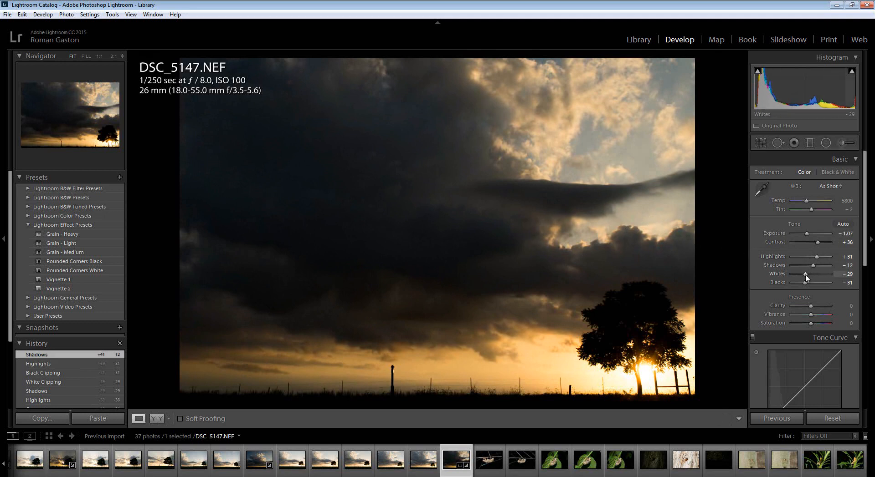
drag(804, 276, 818, 307)
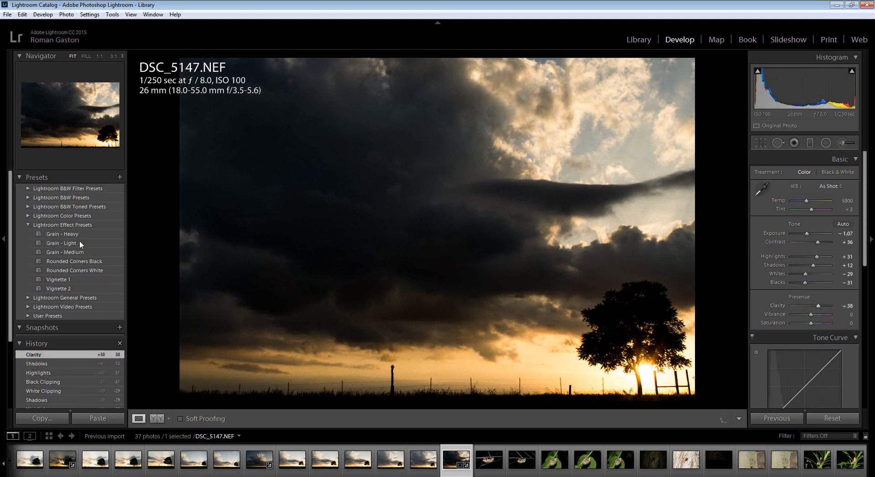
- Compare the cropped photo before and after its edits side by side, and raise its Saturation to +26
key(y)
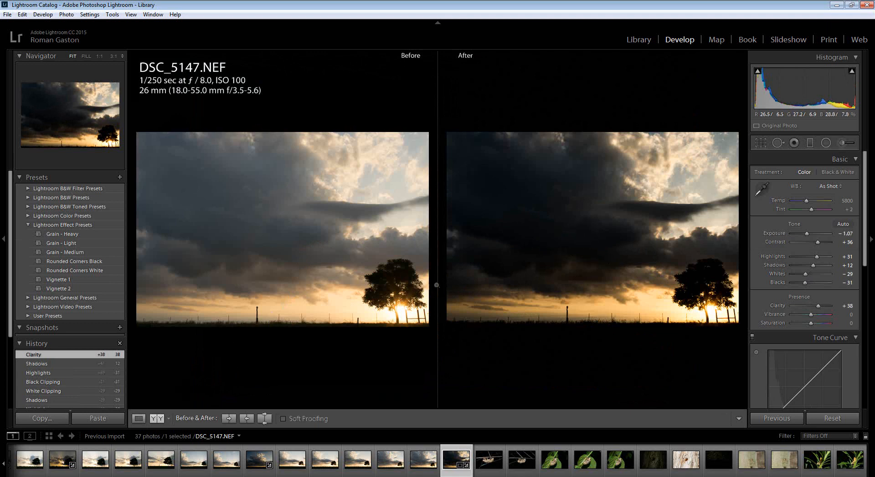
click(139, 420)
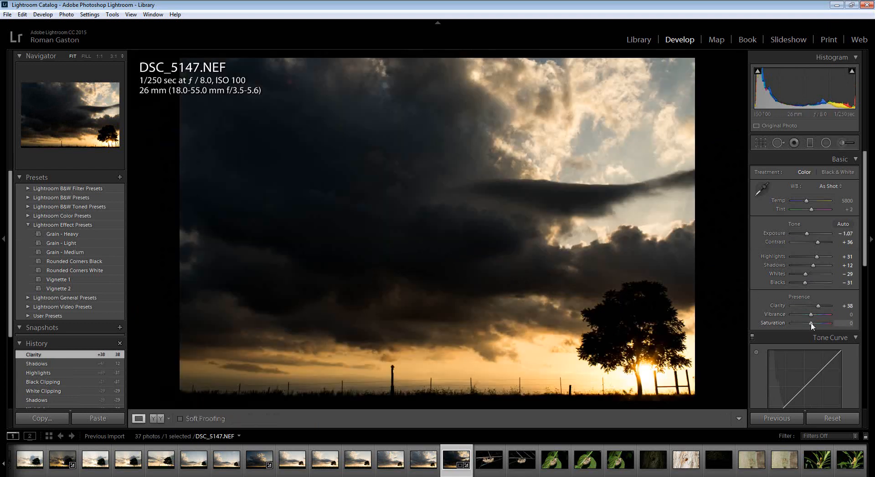
drag(811, 326, 817, 326)
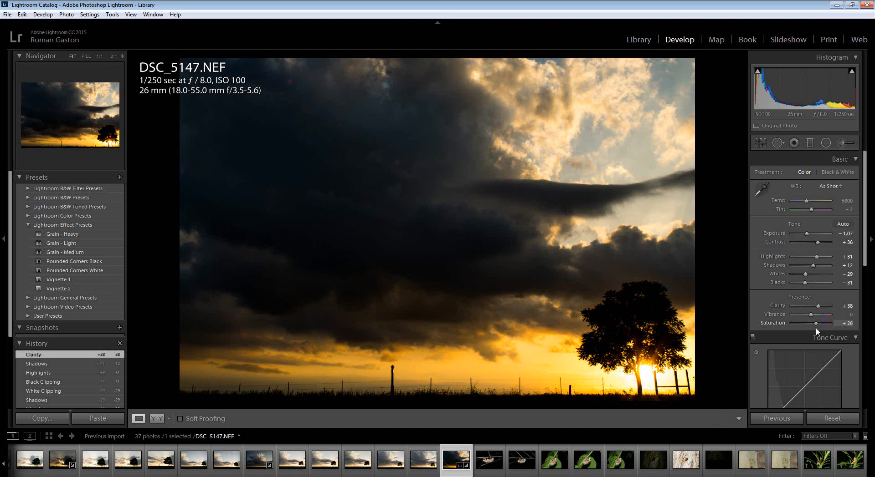
- Raise the Saturation of DSC_5147.NEF to +36
drag(815, 328, 819, 333)
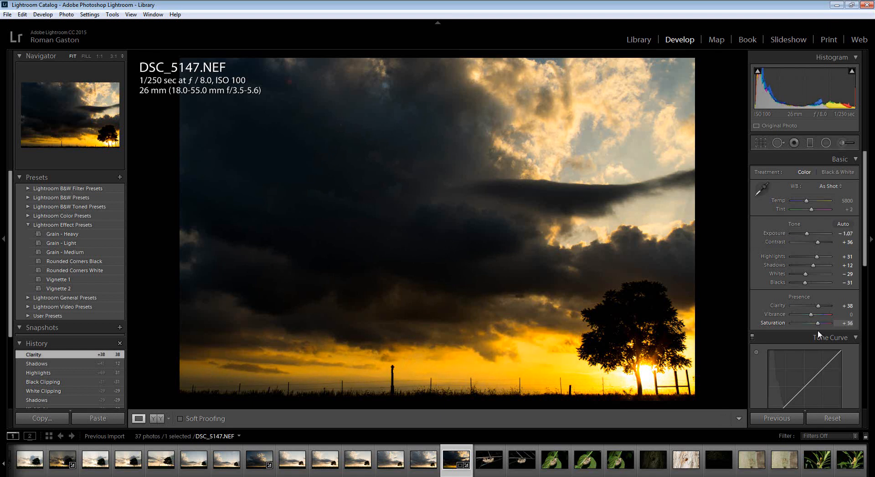
drag(817, 334, 817, 330)
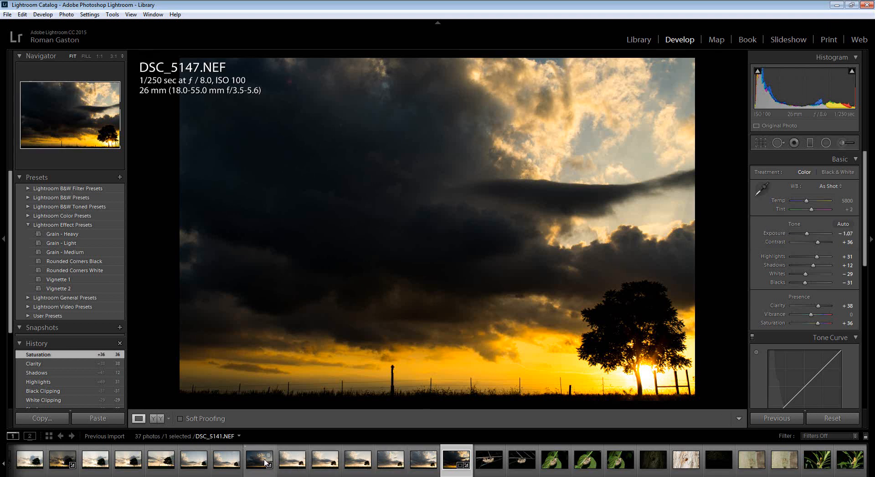
- On DSC_5139.NEF, set Exposure to -2.14, Contrast +31, Highlights -31, Shadows -5, Whites +40, Blacks +2, Clarity +31 and Saturation +7
click(299, 468)
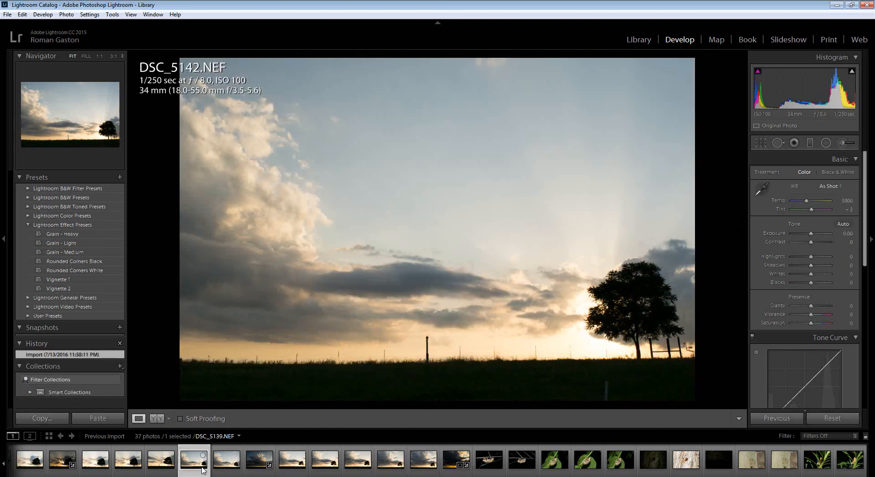
click(203, 470)
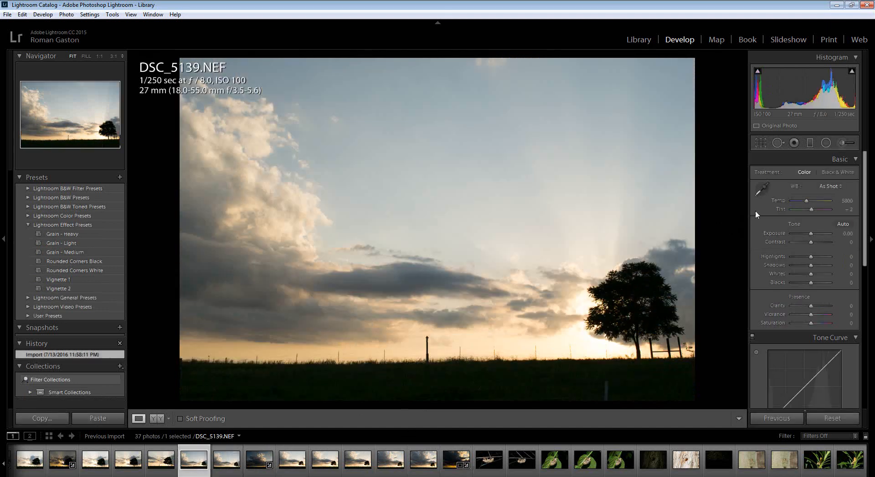
mouse_move(811, 234)
mouse_down()
mouse_move(803, 234)
mouse_move(816, 244)
mouse_up()
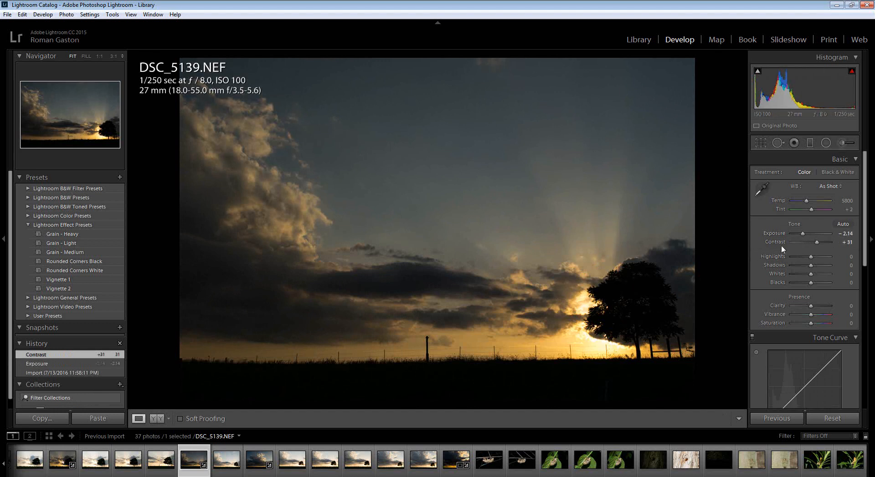
mouse_move(810, 259)
mouse_down()
mouse_move(815, 268)
mouse_move(807, 269)
mouse_up()
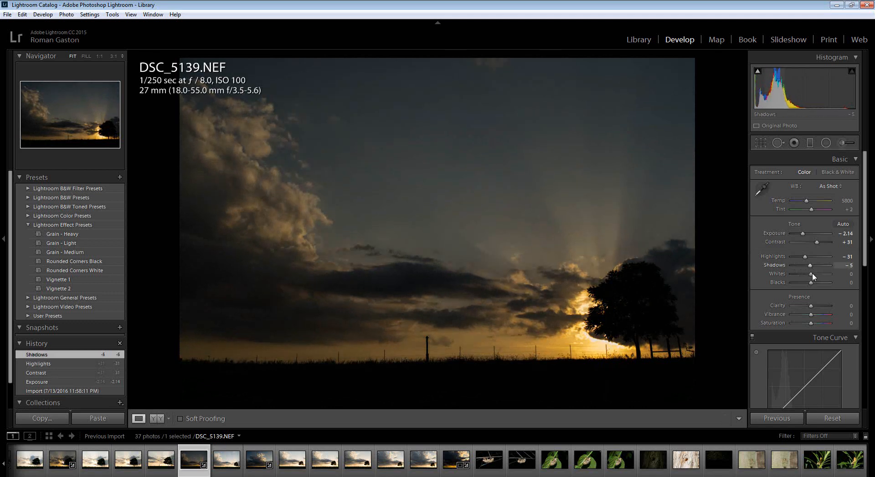
drag(810, 275, 818, 277)
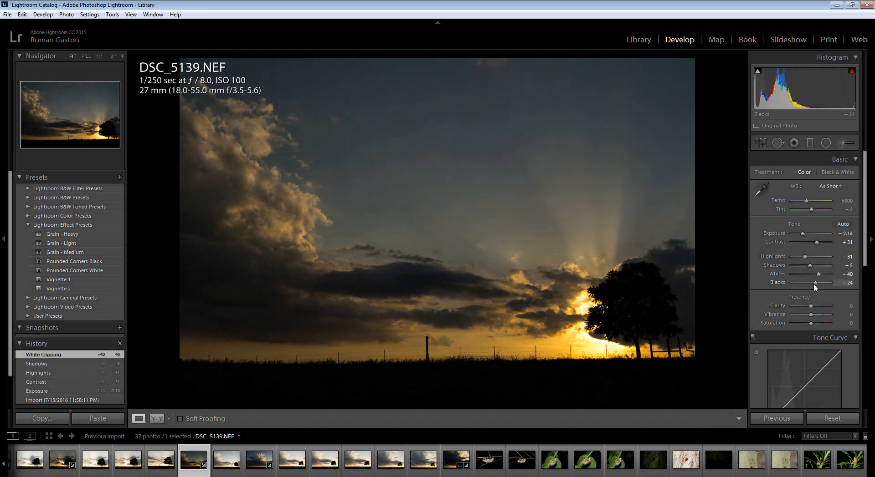
drag(814, 283, 815, 323)
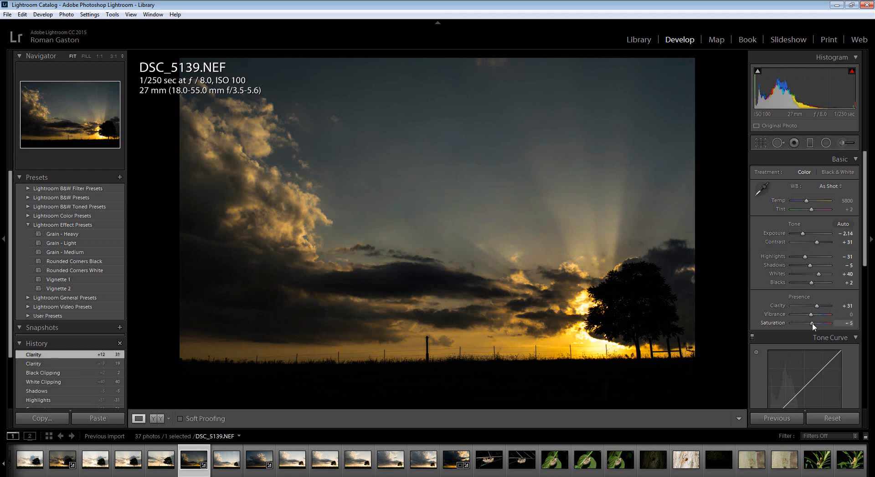
drag(812, 323, 813, 324)
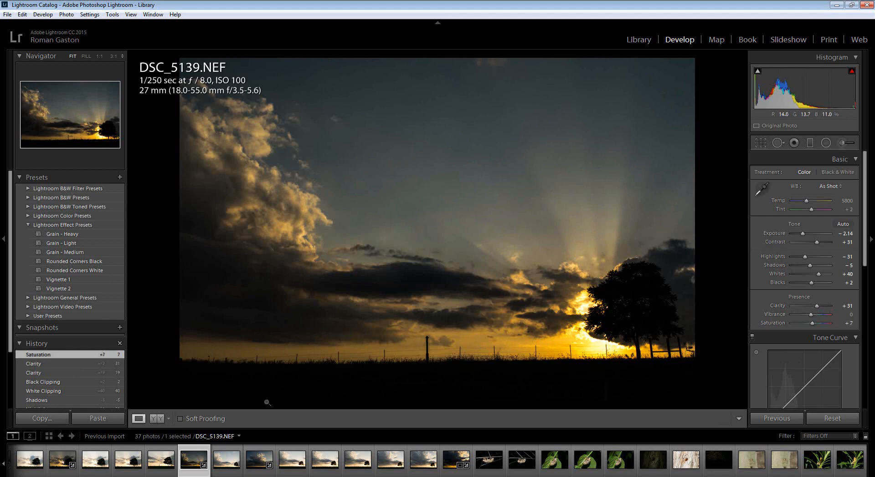
- Compare DSC_5139.NEF before and after its edits side by side, and check it against the edited DSC_5147.NEF
click(156, 418)
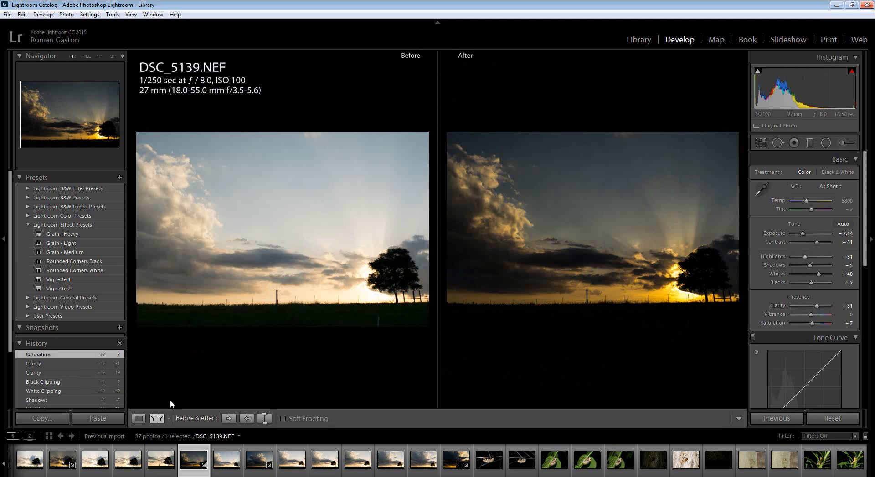
click(138, 418)
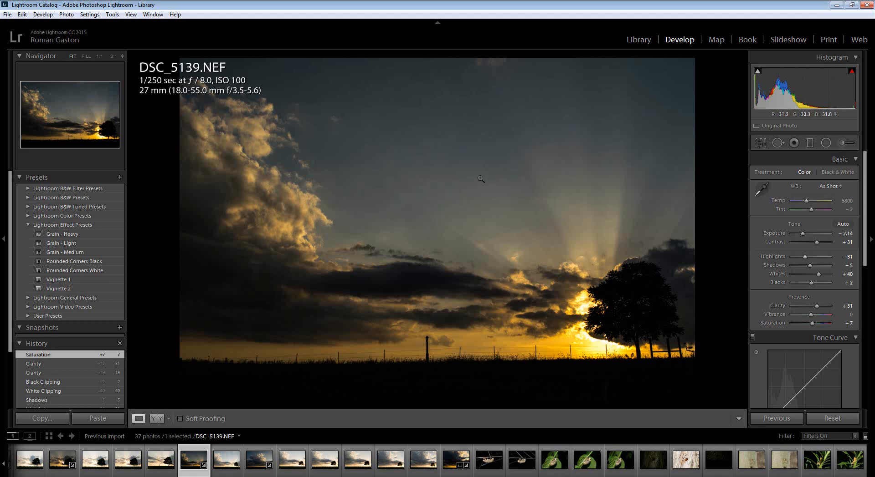
click(450, 468)
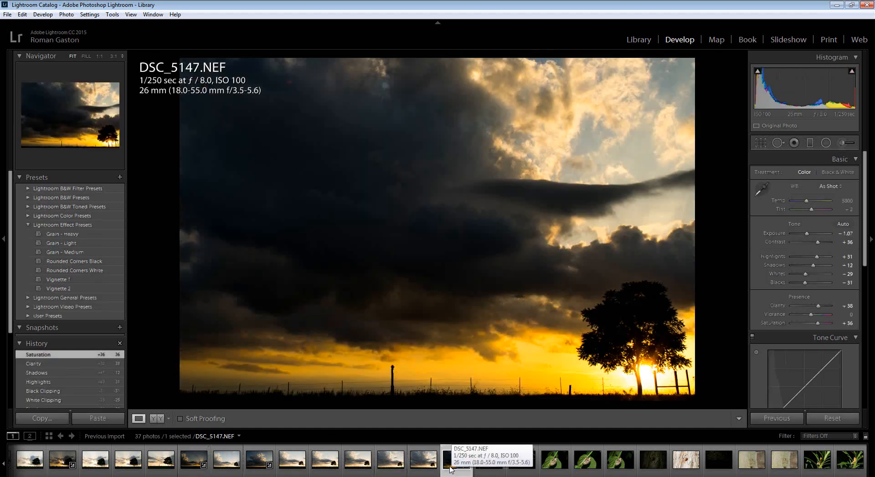
click(194, 460)
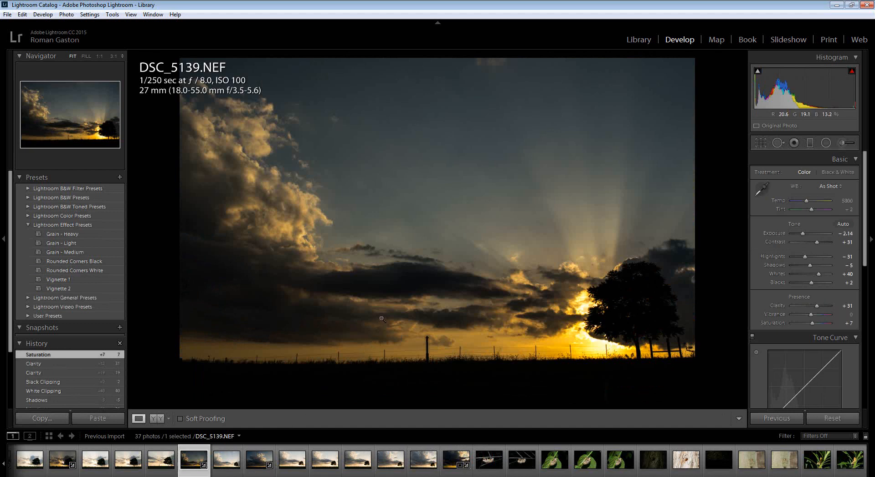
click(452, 464)
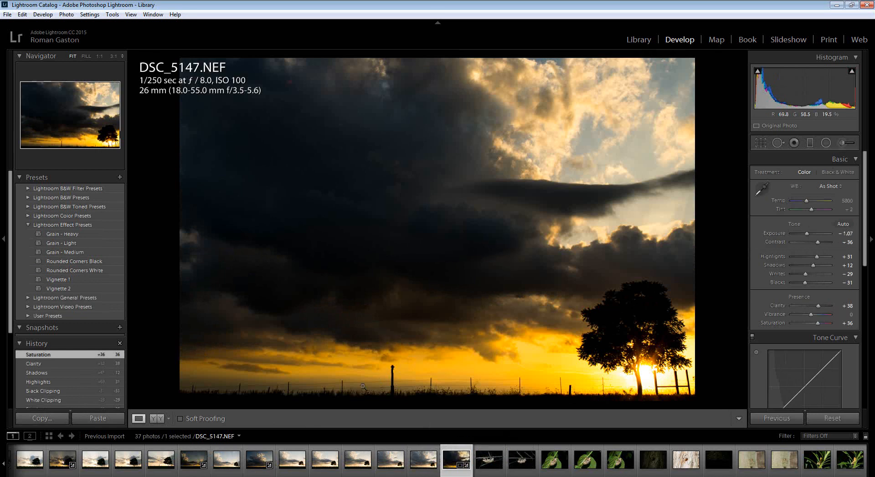
- On DSC_5135.NEF, set Contrast to +24, Highlights +14, Shadows +21, Whites +5, Blacks -14, Clarity +29 and Saturation +26
click(259, 466)
click(66, 465)
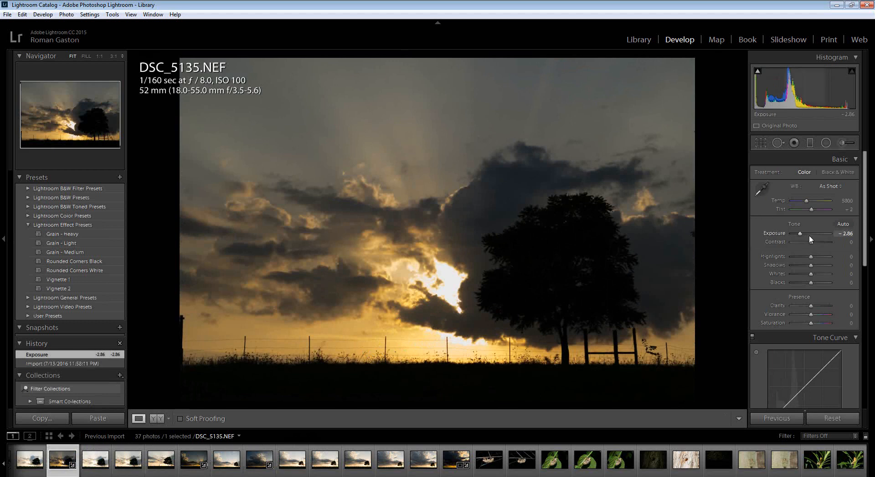
drag(811, 242, 816, 324)
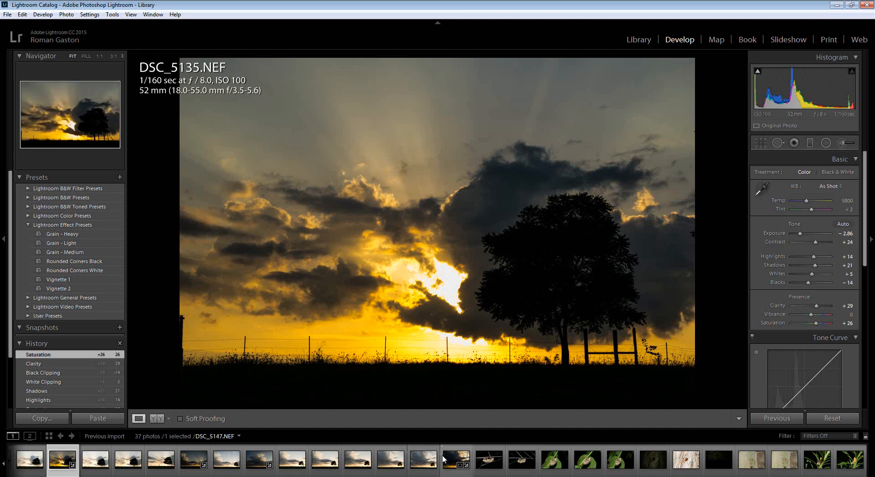
- Review the edited sunset photos DSC_5147.NEF, DSC_5139.NEF and DSC_5135.NEF one after another
click(449, 470)
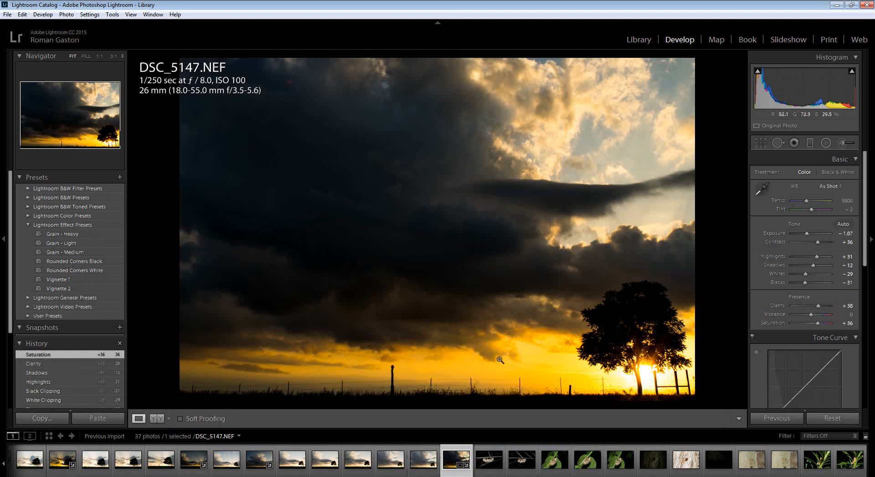
click(197, 472)
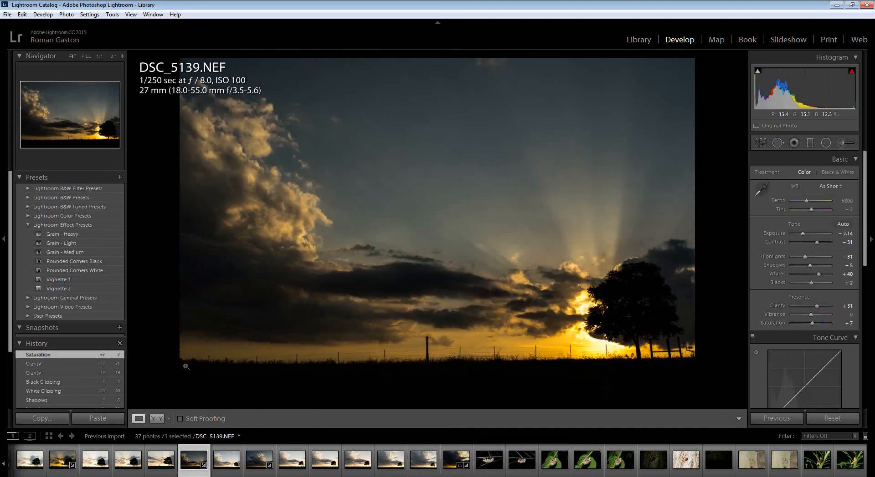
click(62, 460)
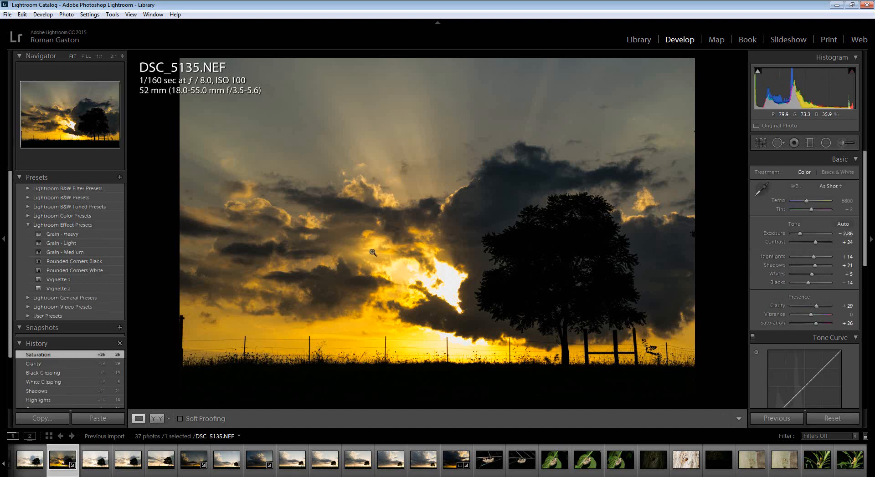
- Export DSC_5135.NEF with the JPEG HD user preset
right_click(407, 253)
mouse_move(478, 445)
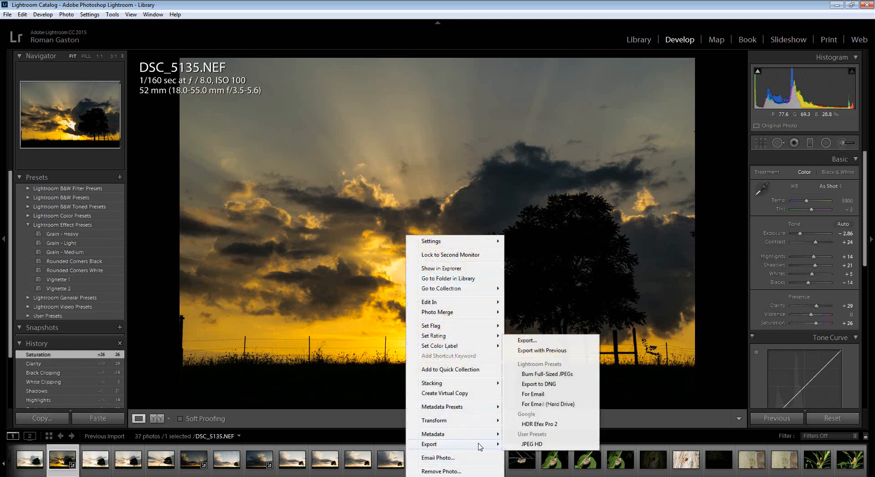
click(532, 445)
- Move on to the insect shell photos on the wire and examine the sharpness of DSC_5149.NEF at 1:1
click(444, 460)
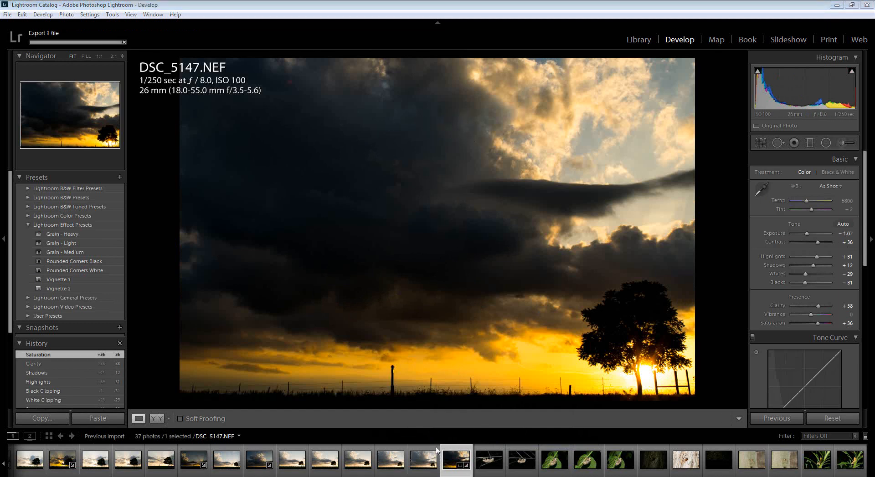
click(481, 466)
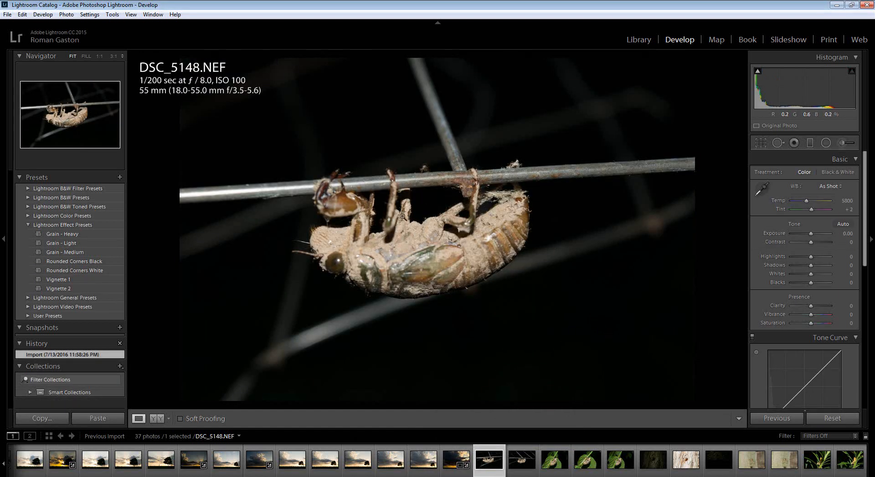
click(520, 460)
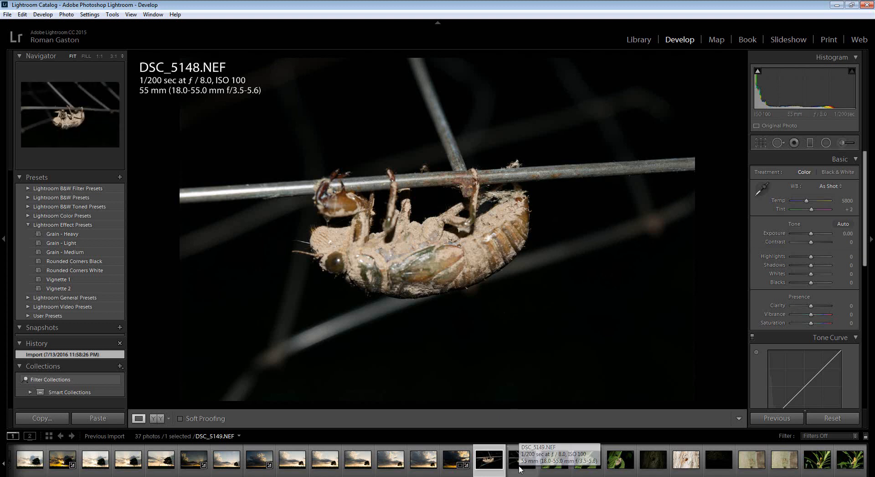
click(392, 265)
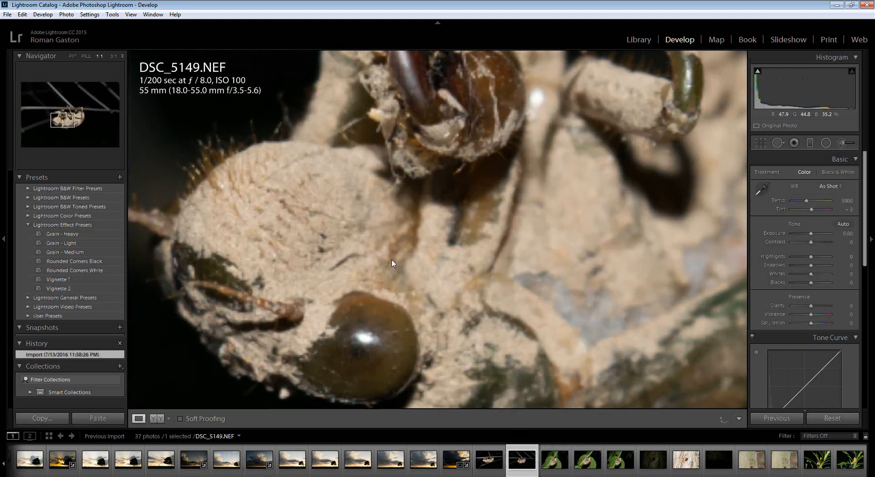
drag(386, 266, 394, 197)
drag(441, 133, 486, 293)
drag(506, 253, 529, 270)
click(530, 269)
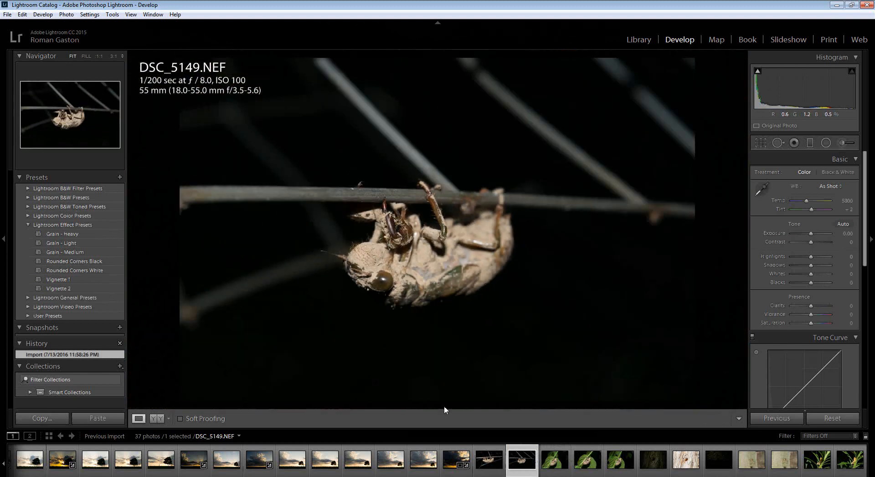
- Examine the eye, wing and abdomen of the insect shell in DSC_5148.NEF at 1:1 for sharpness
click(489, 460)
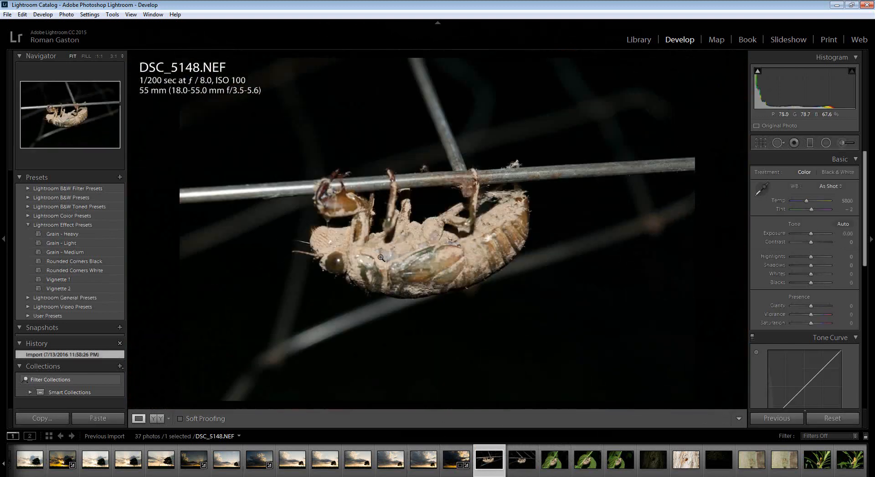
click(336, 255)
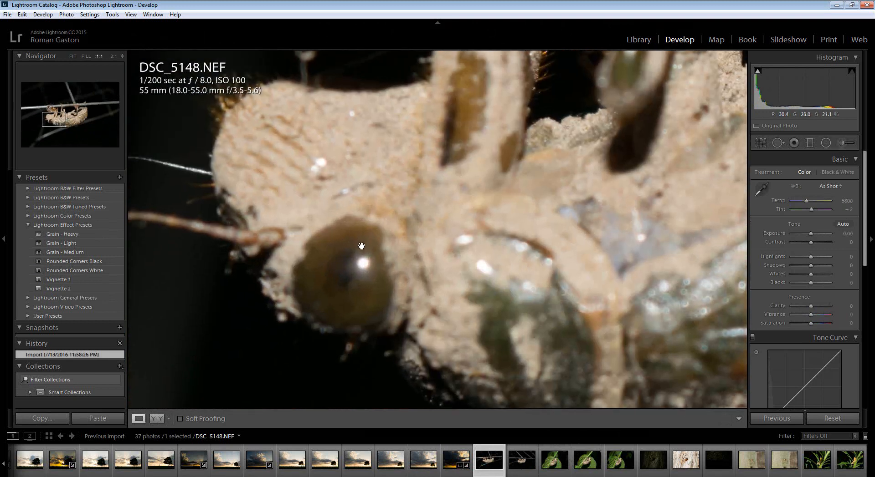
click(472, 214)
click(476, 260)
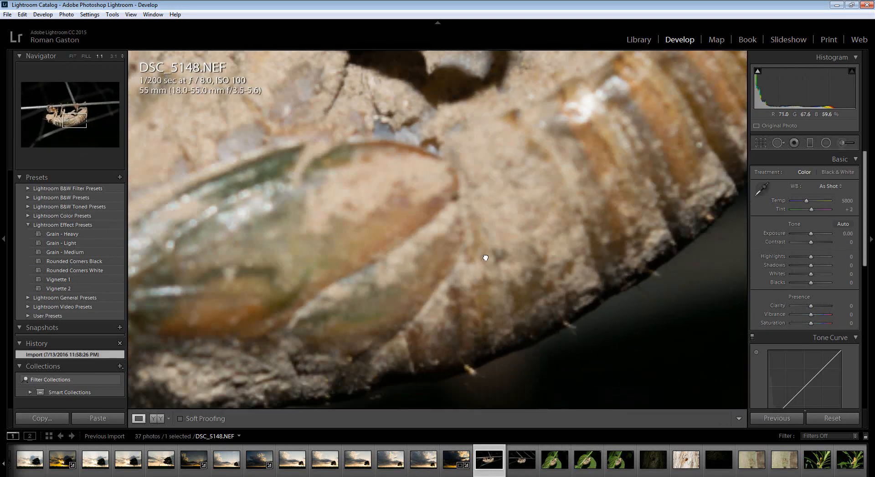
click(483, 258)
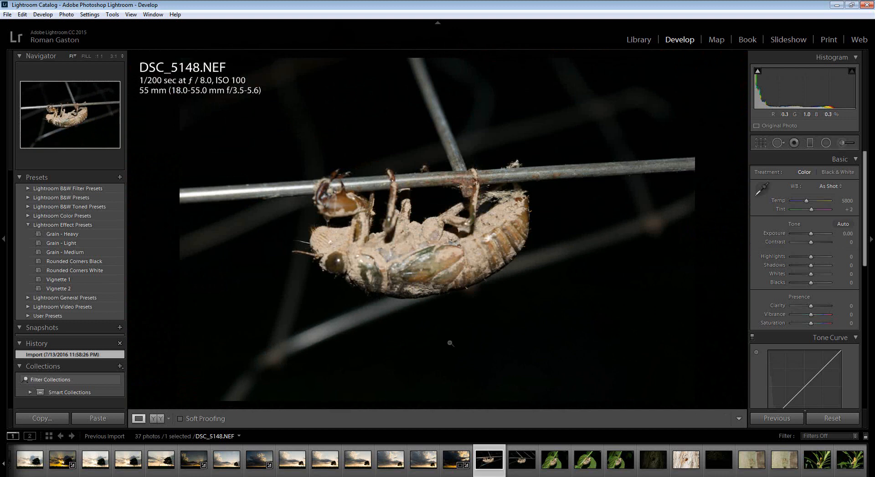
- Compare the three photos of the insect shell on the green leaf, returning to DSC_5150.NEF
click(543, 464)
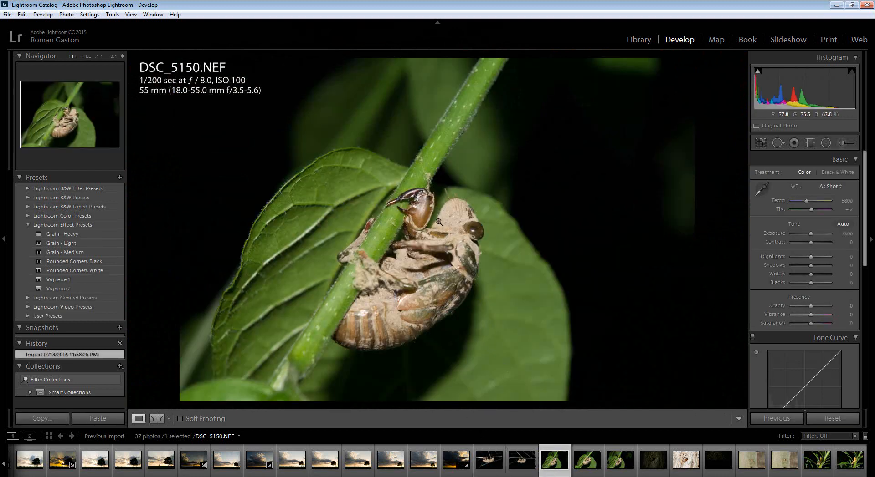
click(582, 463)
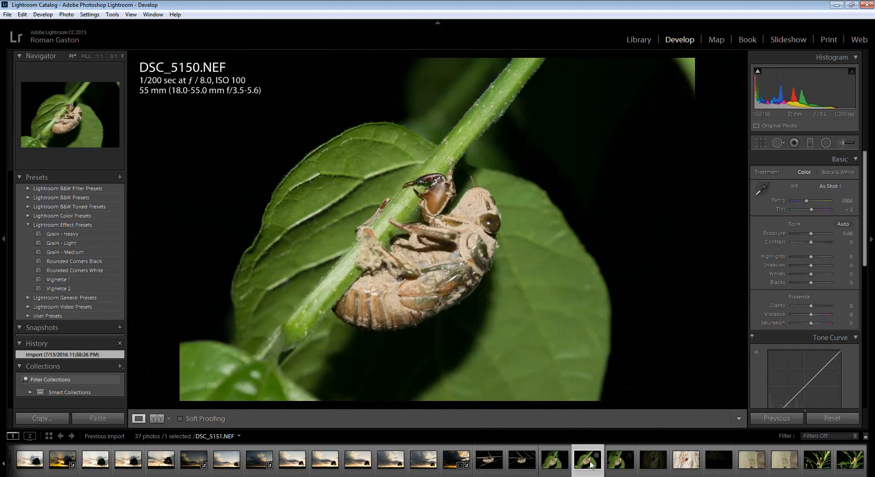
click(609, 465)
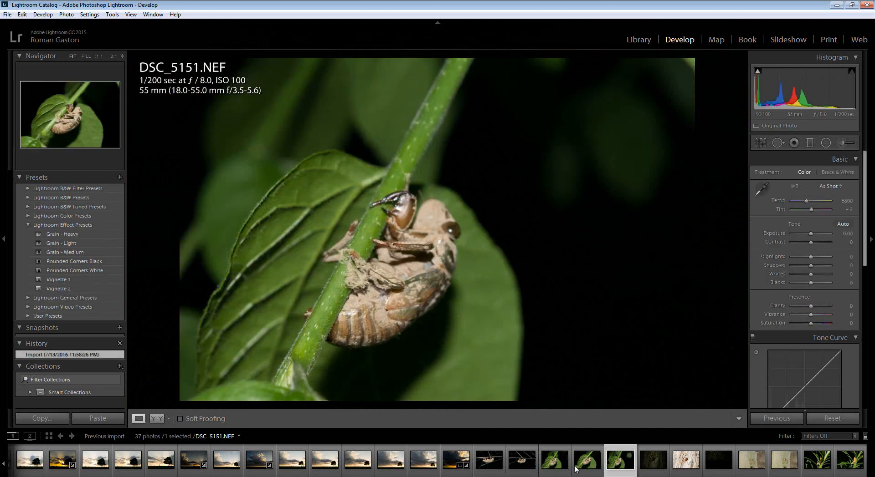
click(554, 461)
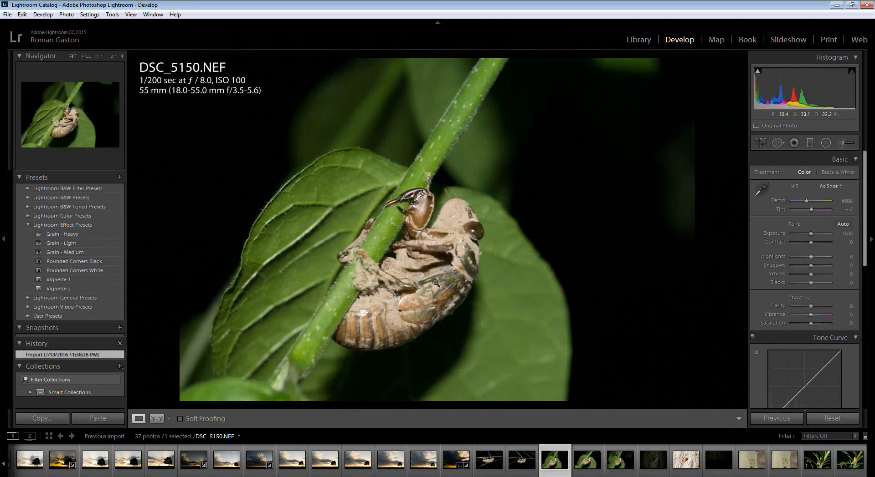
- Examine the head, claw and wings of the insect shell in DSC_5150.NEF at 1:1 for sharpness
click(436, 283)
drag(510, 123, 512, 252)
drag(518, 185, 504, 257)
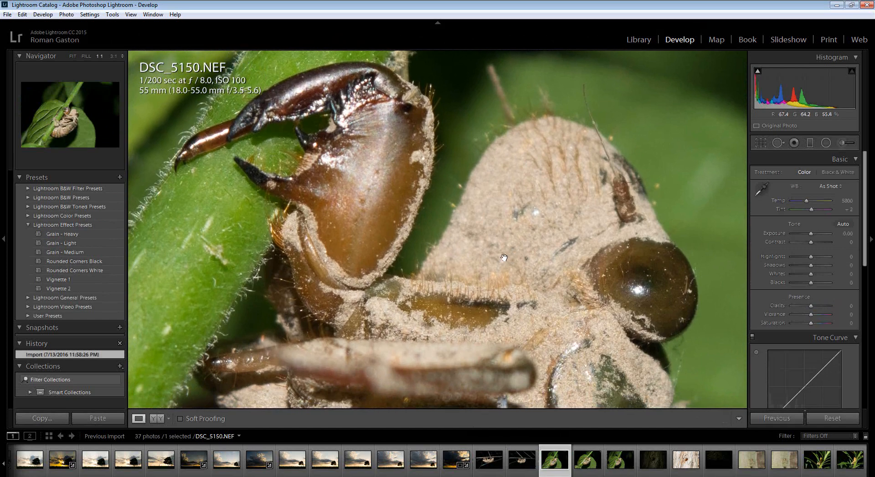
drag(427, 207, 470, 182)
drag(483, 269, 504, 272)
drag(520, 193, 541, 109)
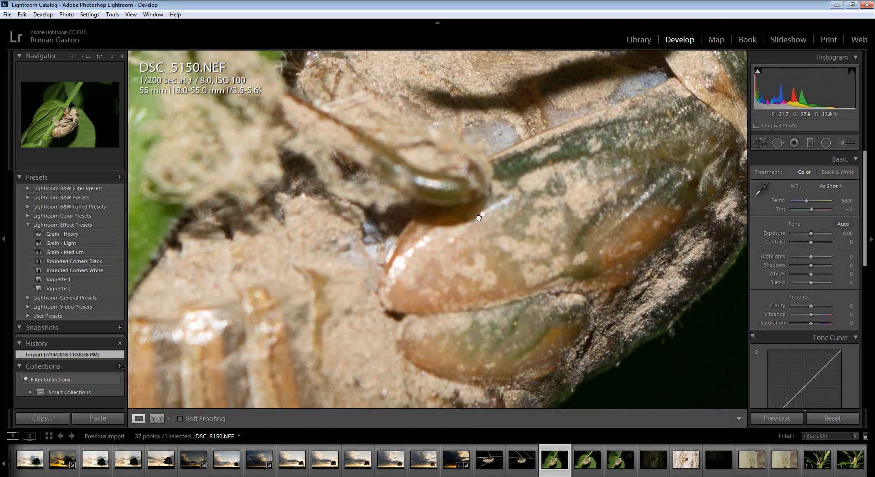
- Rotate the insect shell photo DSC_5150.NEF with a crop angle of 45.00 so the stem lies closer to horizontal
drag(456, 232, 512, 187)
click(512, 187)
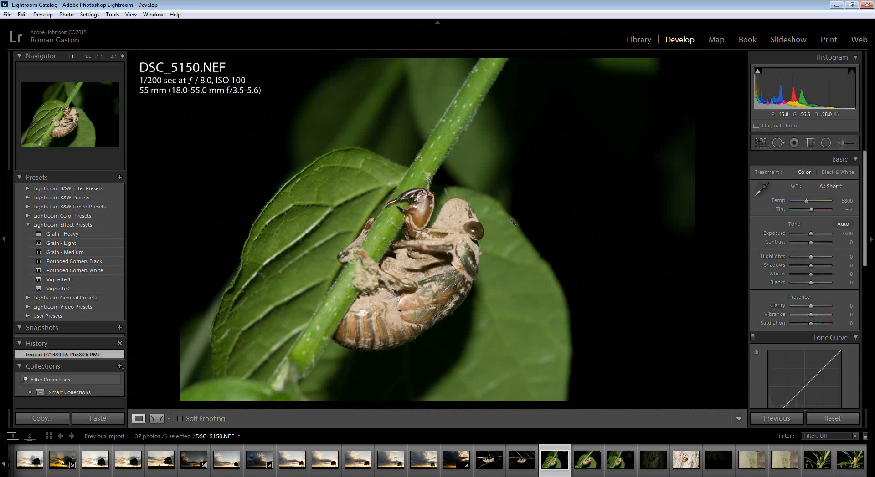
click(765, 144)
drag(646, 104, 505, 67)
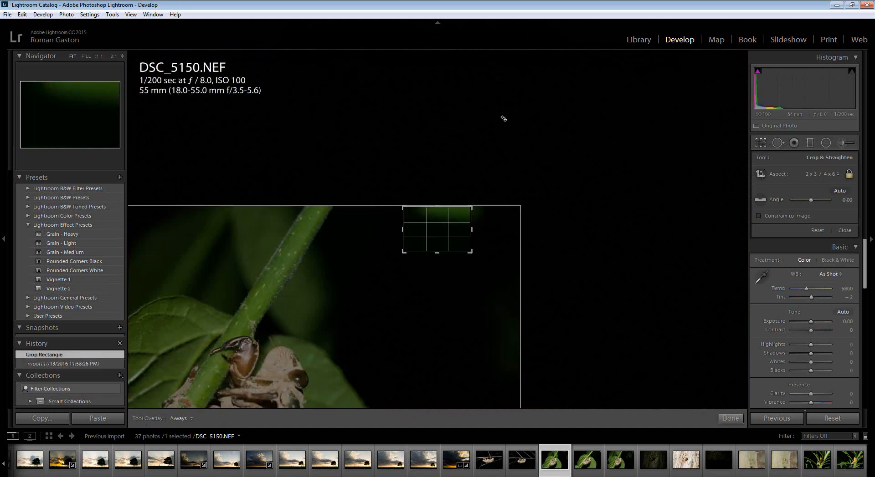
click(504, 169)
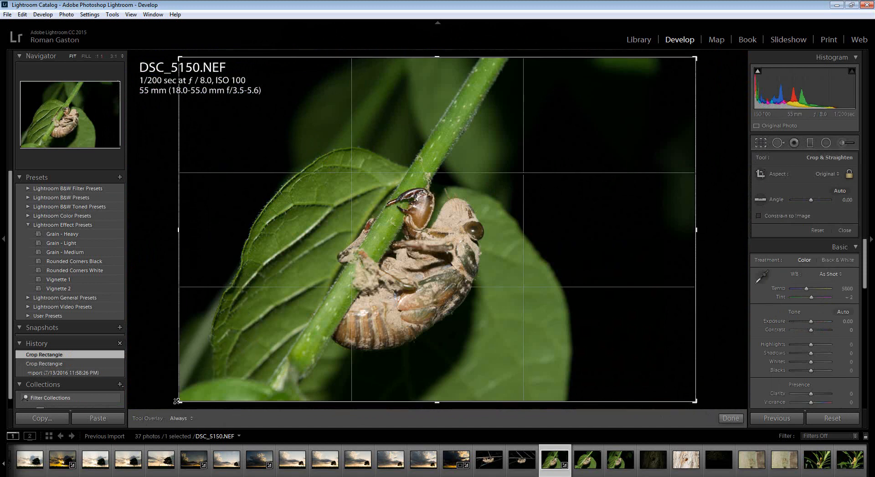
drag(175, 386, 341, 123)
drag(398, 123, 398, 123)
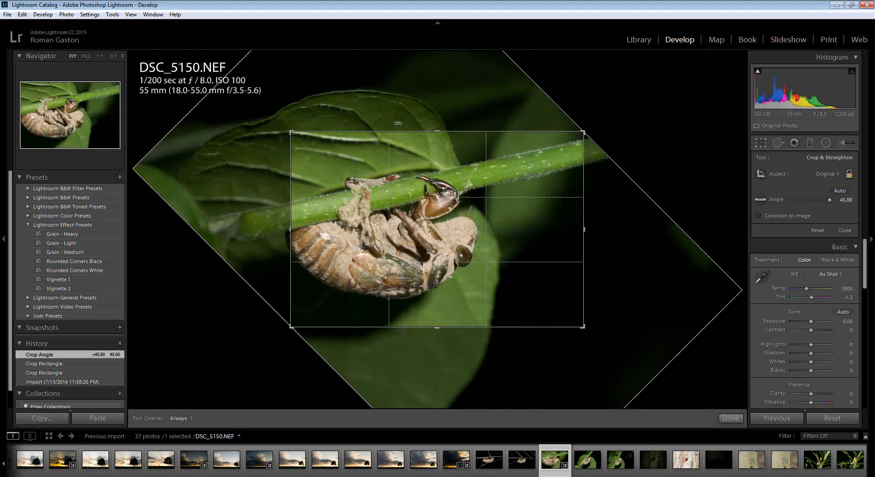
click(760, 143)
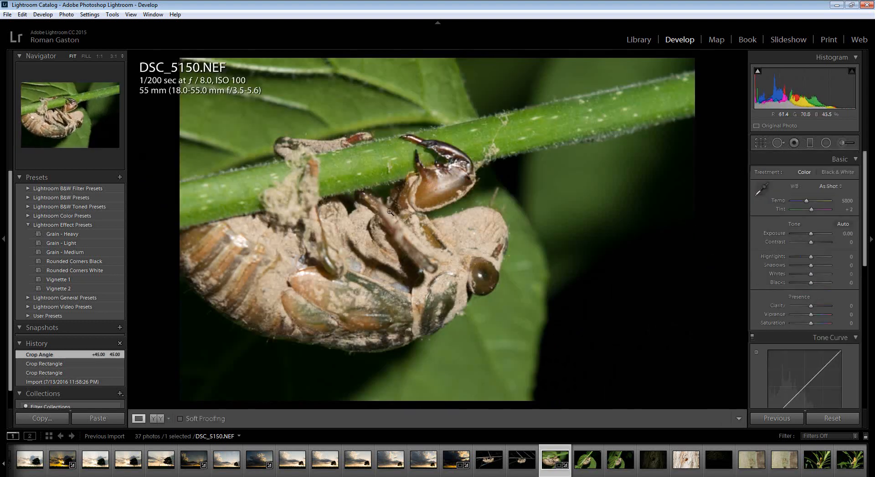
- Tighten and reposition the crop of DSC_5150.NEF so the whole insect shell fills the frame
click(762, 142)
drag(477, 216, 501, 241)
drag(291, 327, 351, 298)
drag(442, 243, 458, 222)
drag(488, 197, 510, 189)
double_click(509, 189)
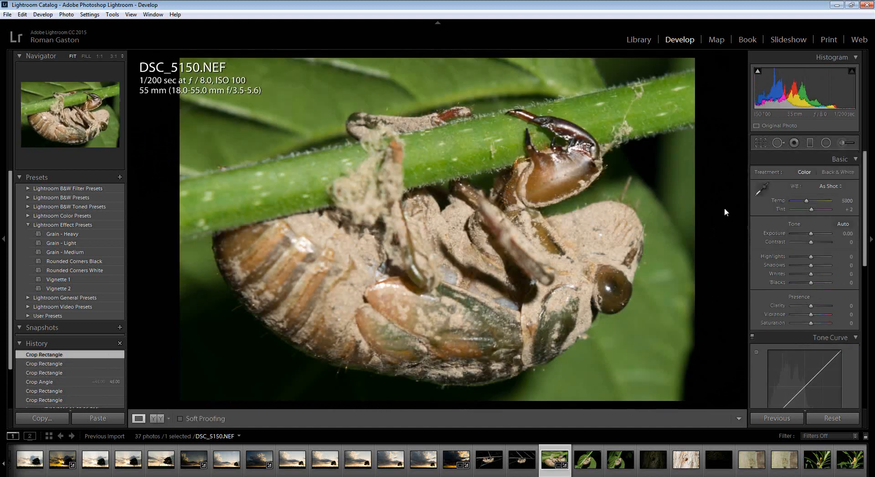
- Flip the cropped insect shell photo horizontally and vertically so the insect sits upright on the stem
right_click(458, 235)
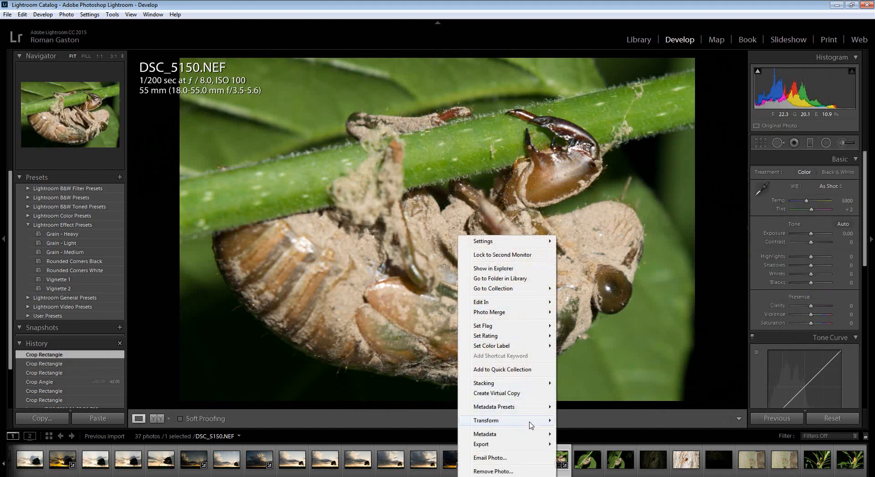
mouse_move(531, 425)
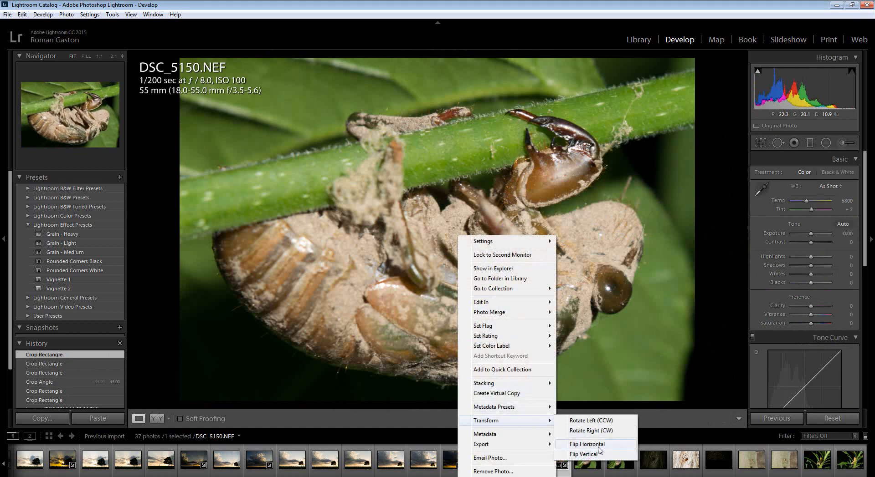
click(598, 446)
right_click(506, 322)
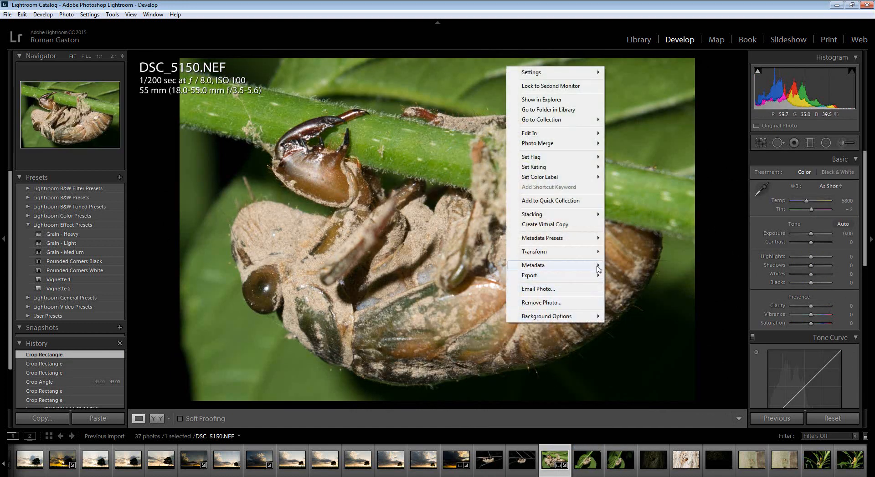
mouse_move(595, 259)
click(625, 285)
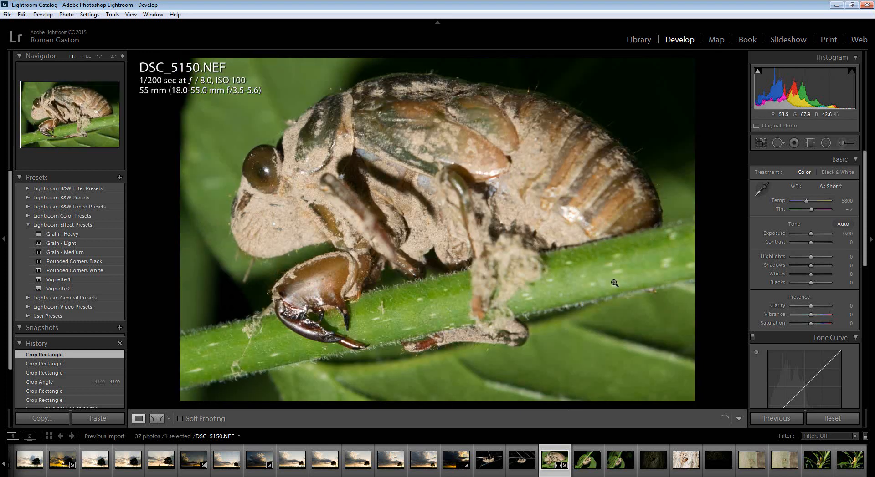
- Flip the upright insect shell photo horizontally once more so the head faces right
right_click(452, 265)
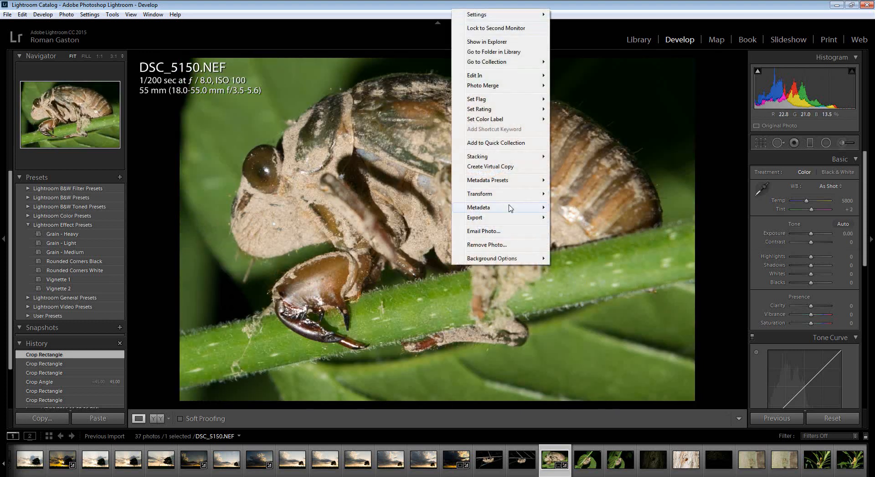
mouse_move(515, 196)
click(580, 217)
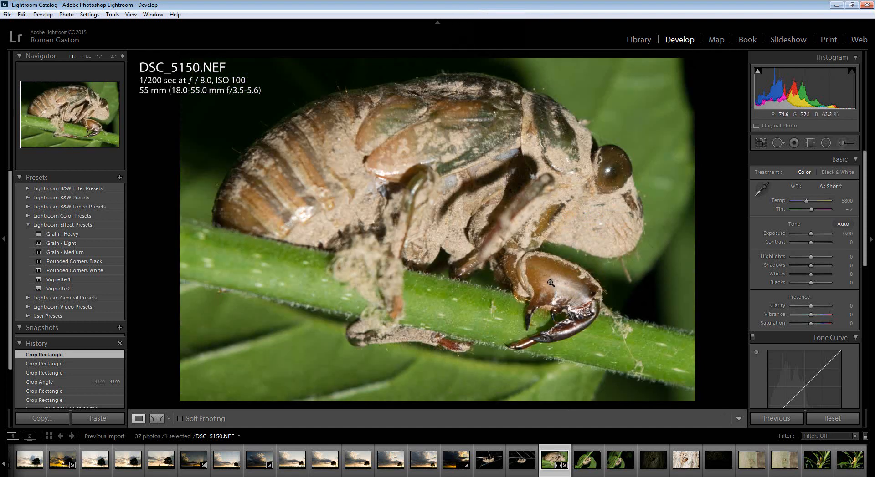
- Refine the crop of the flipped photo, reducing it slightly and recentring it on the insect shell
click(761, 143)
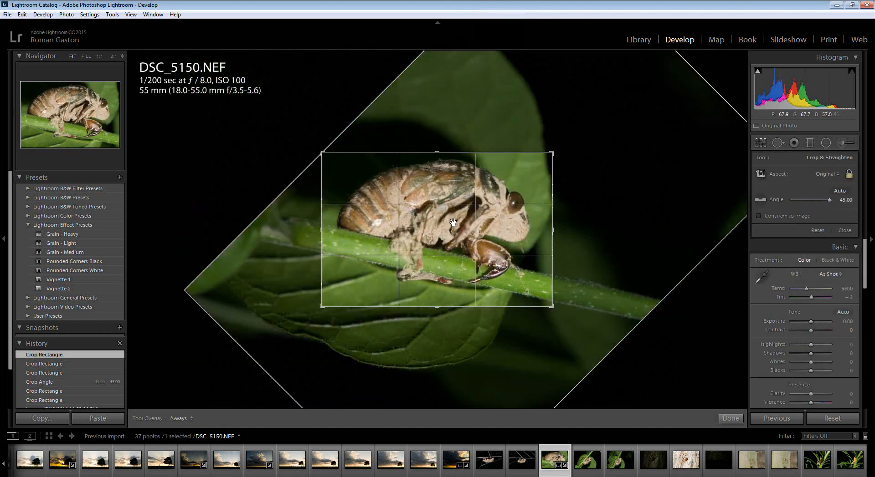
drag(453, 222, 361, 299)
drag(551, 305, 530, 297)
drag(447, 232, 400, 289)
key(Return)
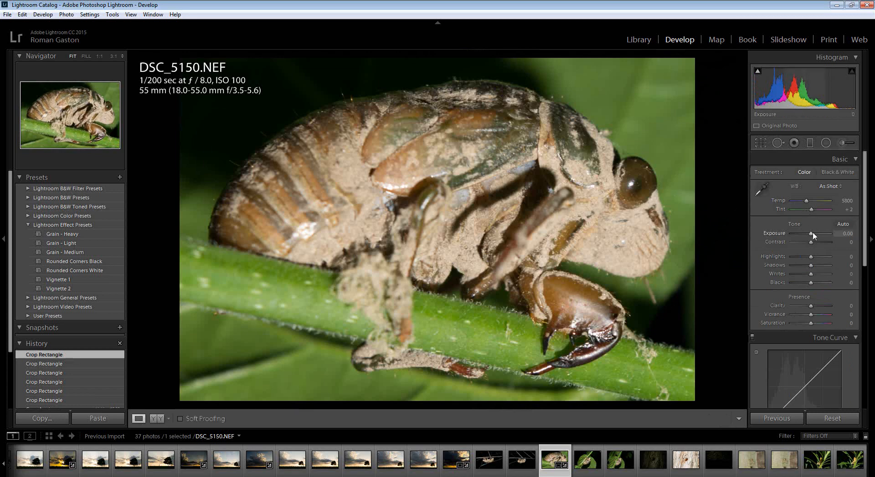
- Set exposure to -1.19, contrast to +21, highlights to -2 and clarity to +17 for DSC_5150.NEF
drag(811, 233, 807, 233)
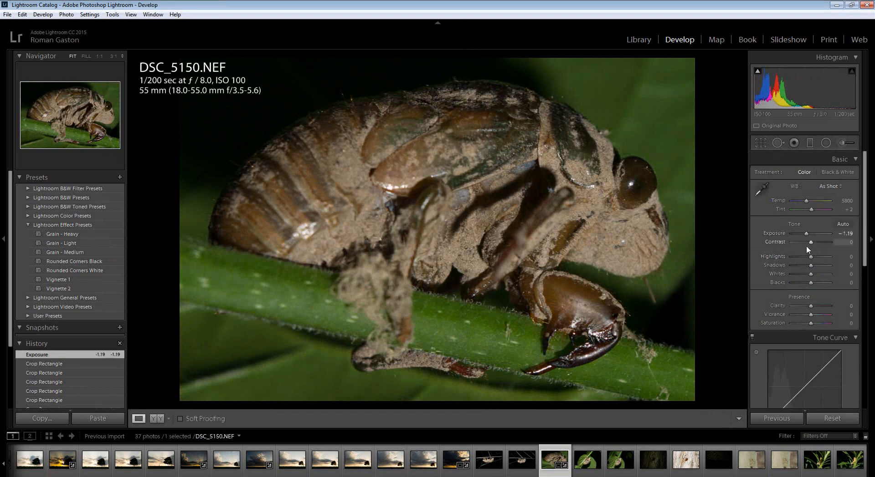
drag(811, 243, 811, 255)
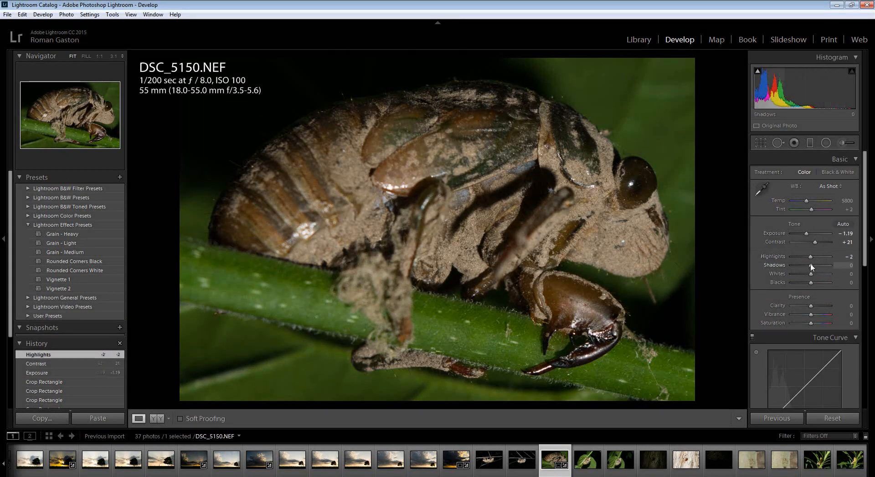
drag(810, 306, 814, 310)
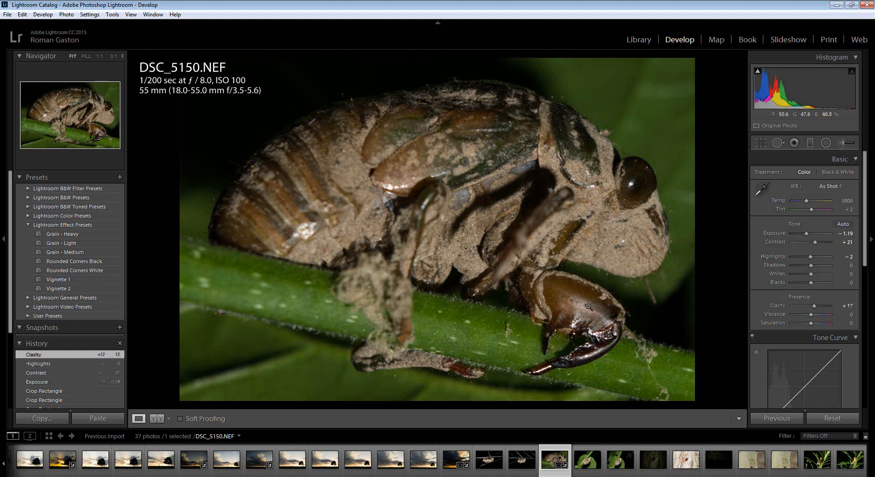
- Examine the head, eye and body of the insect shell in DSC_5151.NEF at 1:1 for sharpness
click(587, 460)
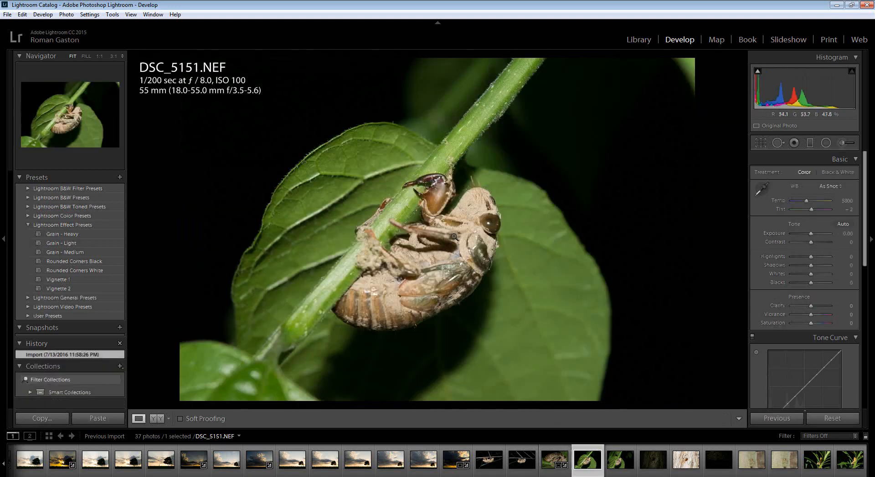
click(441, 261)
drag(533, 156, 408, 357)
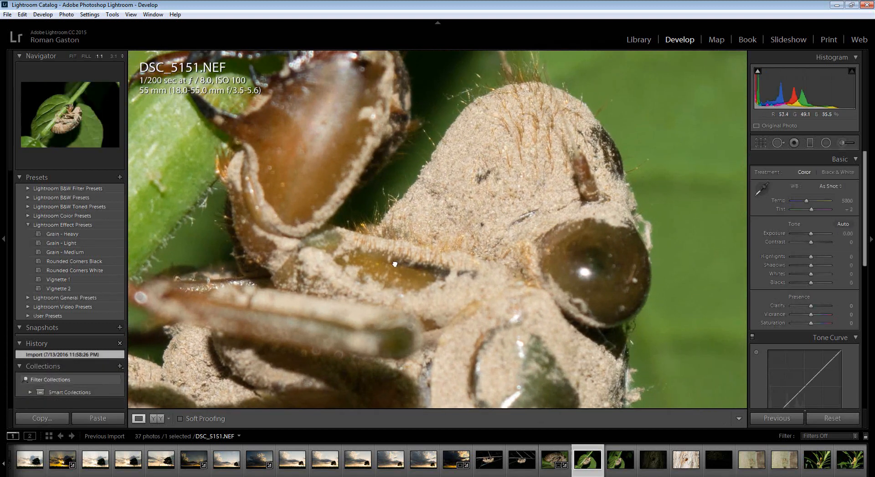
drag(408, 253, 388, 304)
drag(474, 215, 510, 226)
drag(517, 280, 541, 196)
drag(458, 268, 478, 211)
click(436, 272)
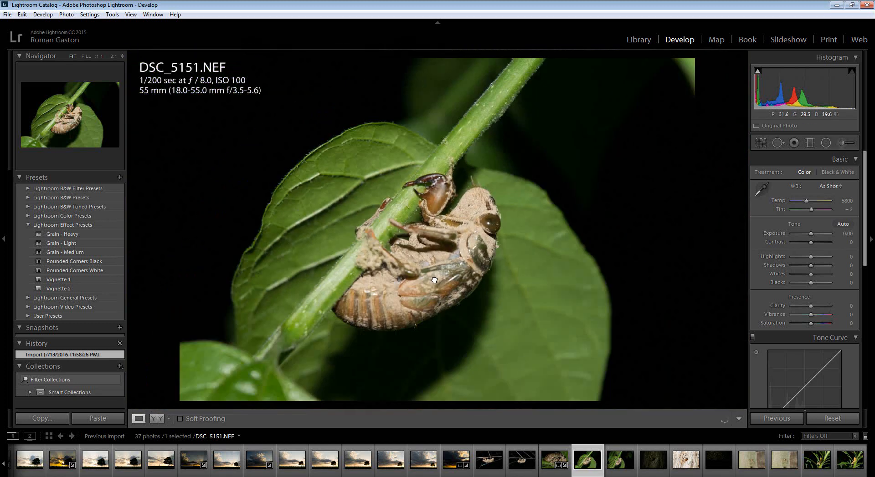
- Move on past the remaining shell photo to DSC_5154.NEF and examine the brown insect on the bark at 1:1
key(Right)
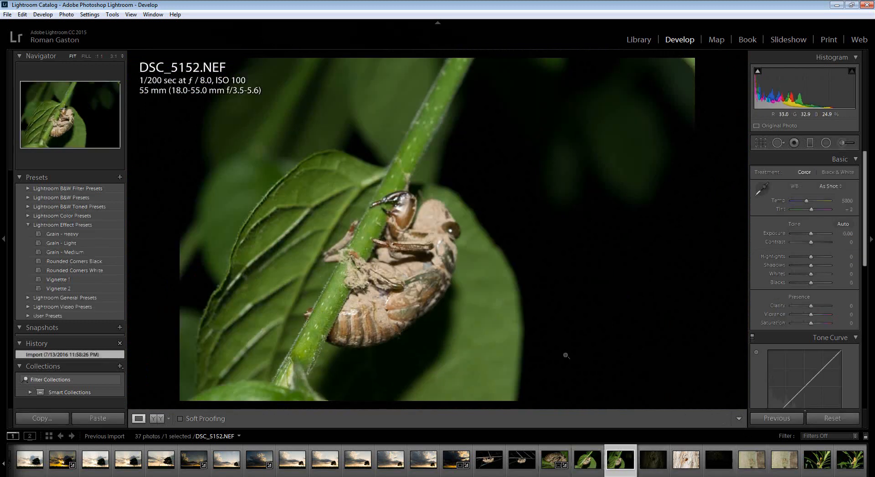
click(654, 468)
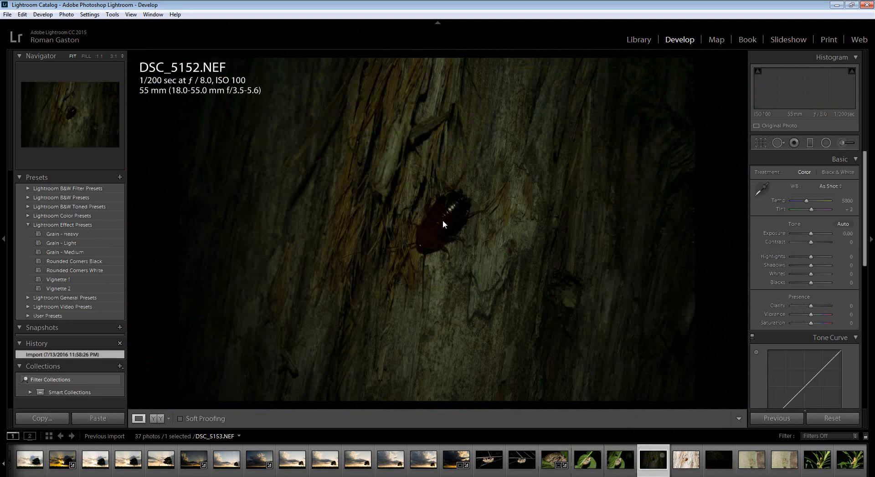
key(Right)
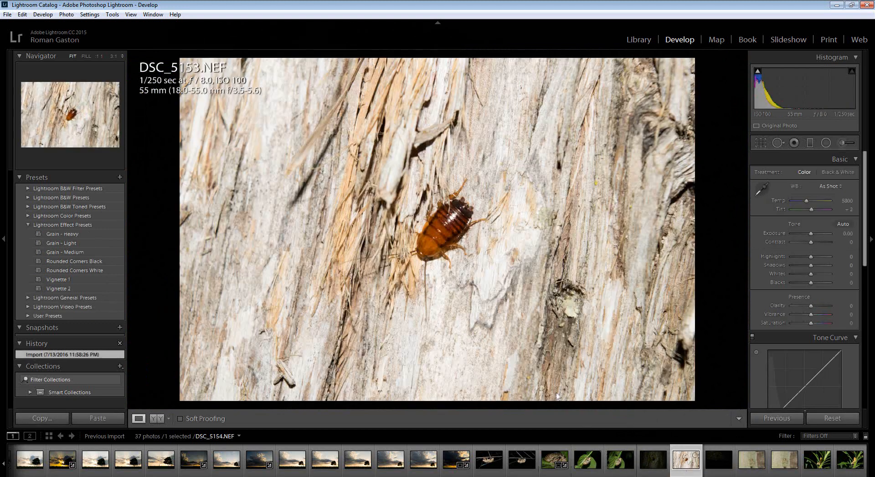
click(457, 245)
drag(419, 182, 503, 296)
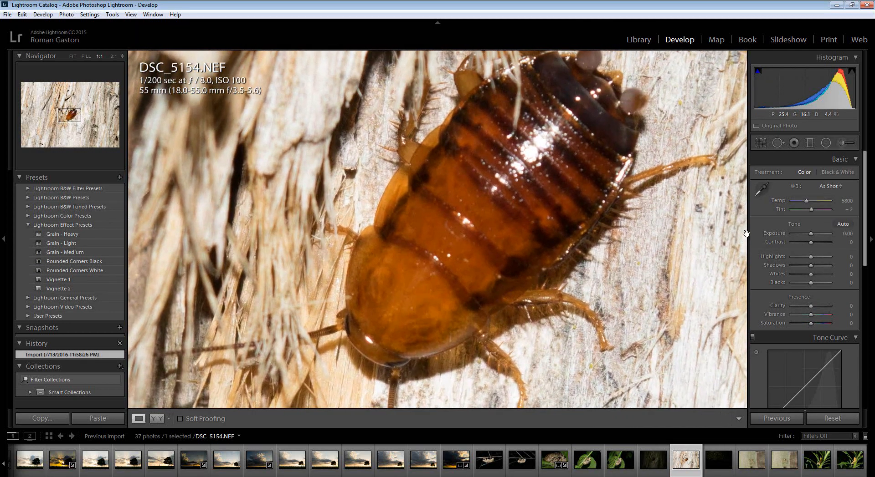
- Set exposure to -0.83, contrast +17, highlights -45, shadows +40, whites -33 and blacks +40 for DSC_5154.NEF
drag(810, 234, 813, 243)
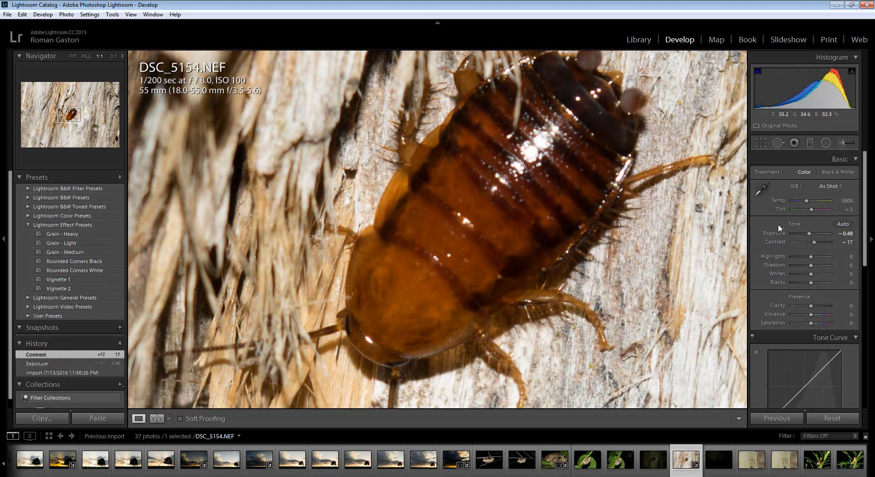
mouse_move(810, 256)
mouse_down()
mouse_move(801, 256)
mouse_move(820, 269)
mouse_up()
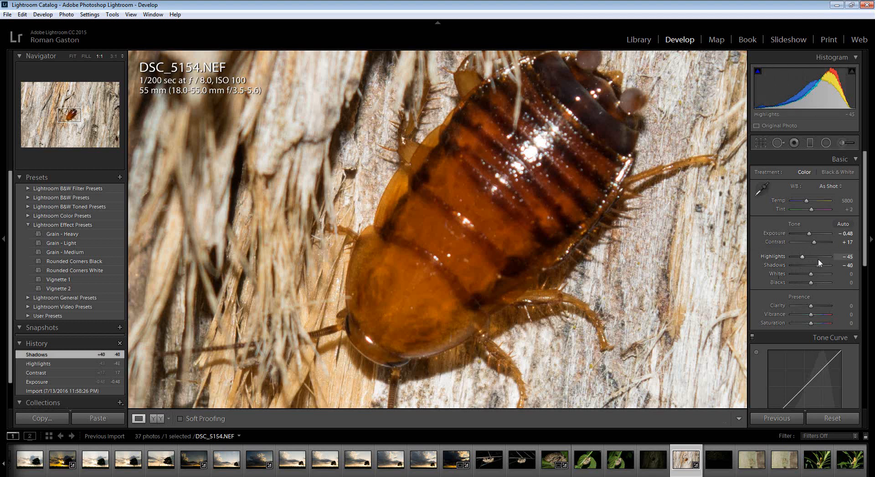
mouse_move(813, 273)
mouse_down()
mouse_move(804, 275)
mouse_move(818, 283)
mouse_up()
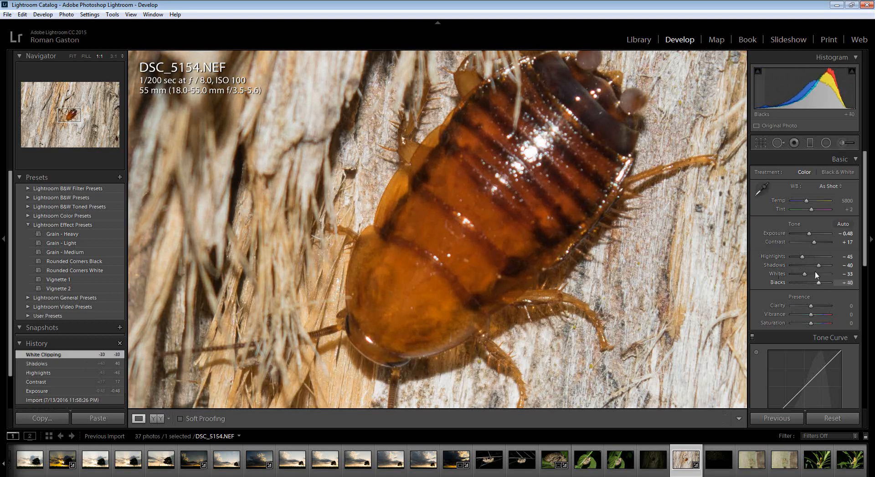
drag(811, 235, 810, 240)
key(z)
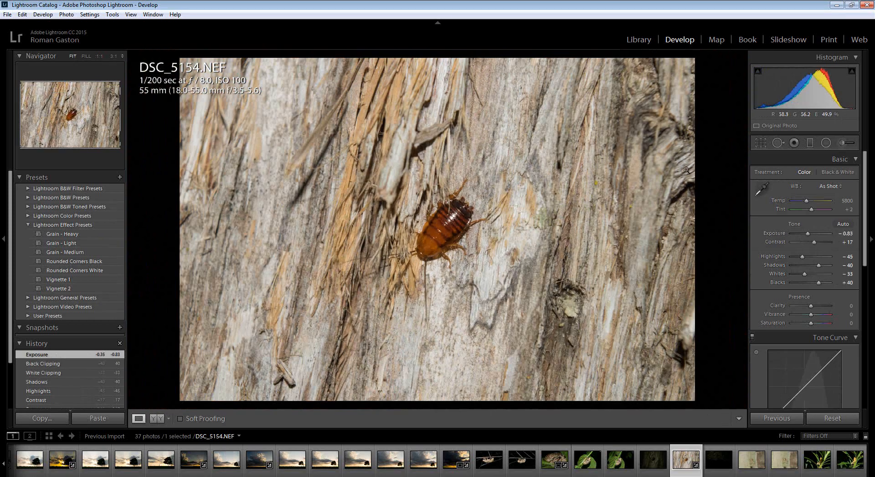
- Crop DSC_5154.NEF tightly around the brown insect at the original aspect ratio
click(761, 144)
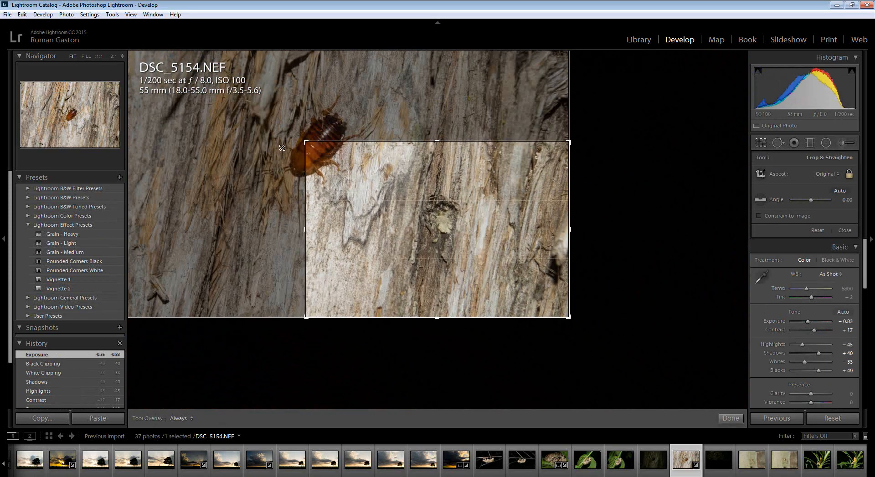
drag(282, 148, 301, 160)
drag(410, 228, 563, 325)
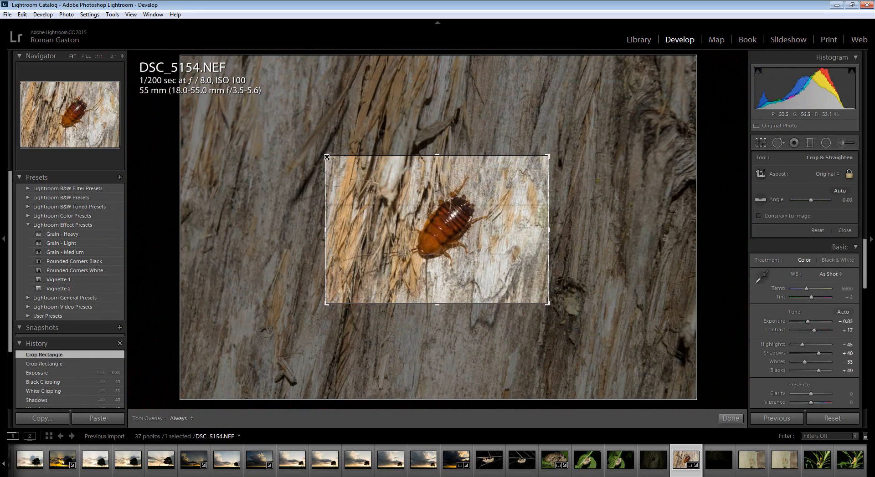
drag(327, 157, 347, 170)
drag(440, 227, 452, 254)
key(Return)
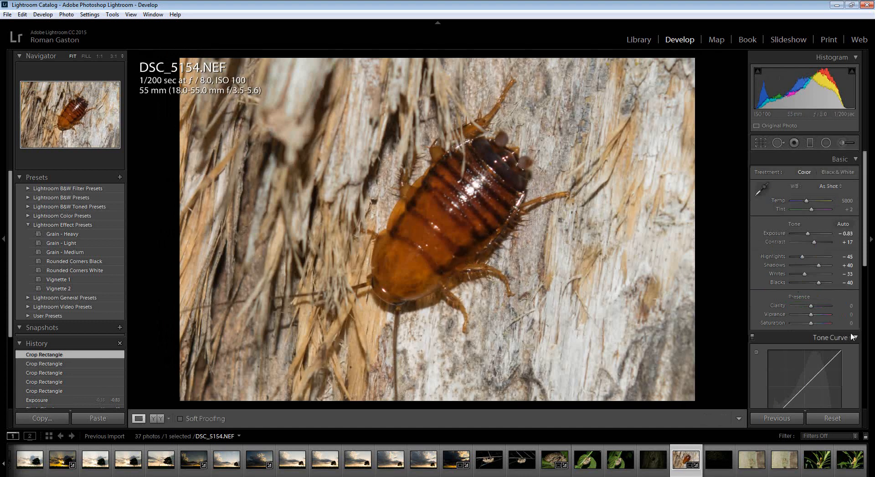
- Set the cropped insect photo's clarity to +26 and saturation to +12, and check the insect's detail at 1:1
drag(812, 305, 815, 307)
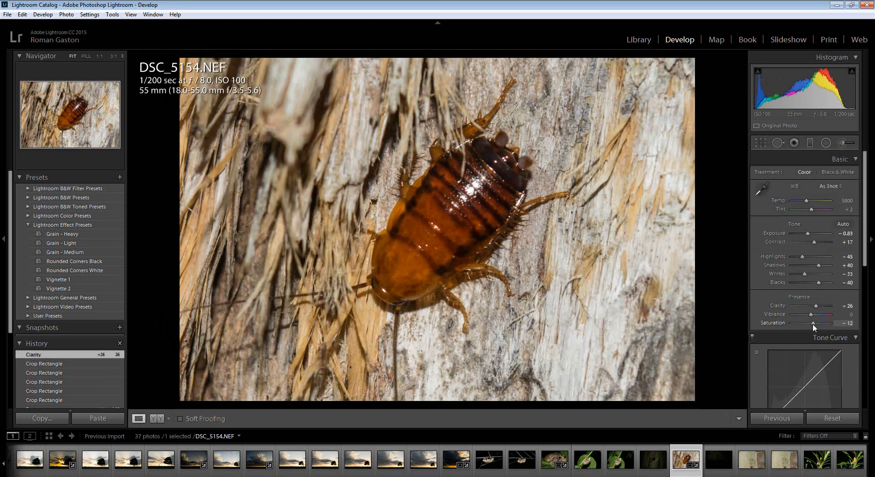
drag(813, 326, 813, 326)
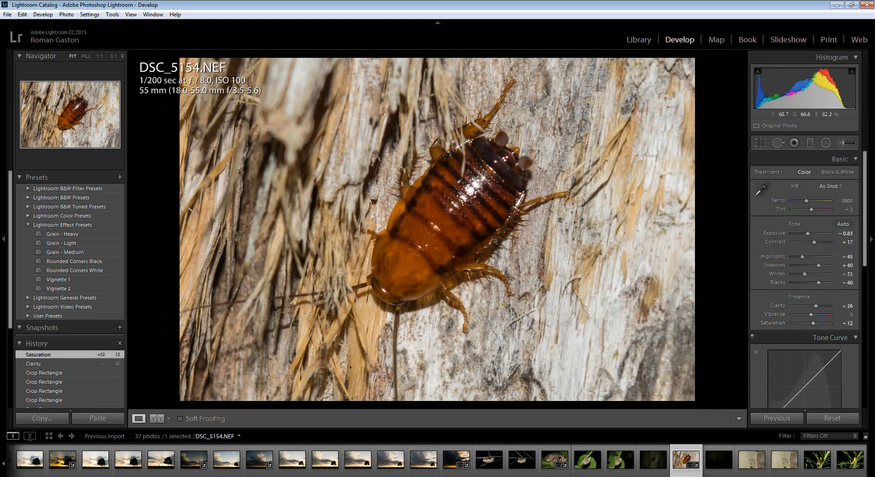
click(429, 246)
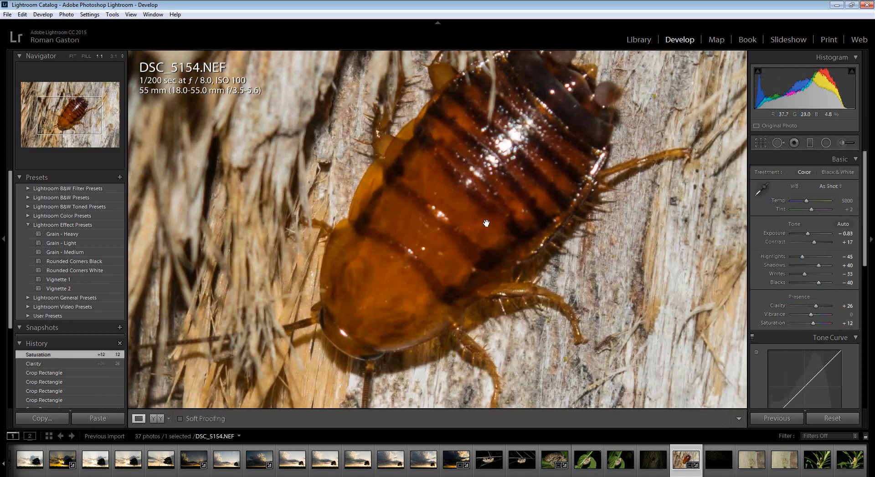
drag(490, 221, 487, 176)
click(487, 175)
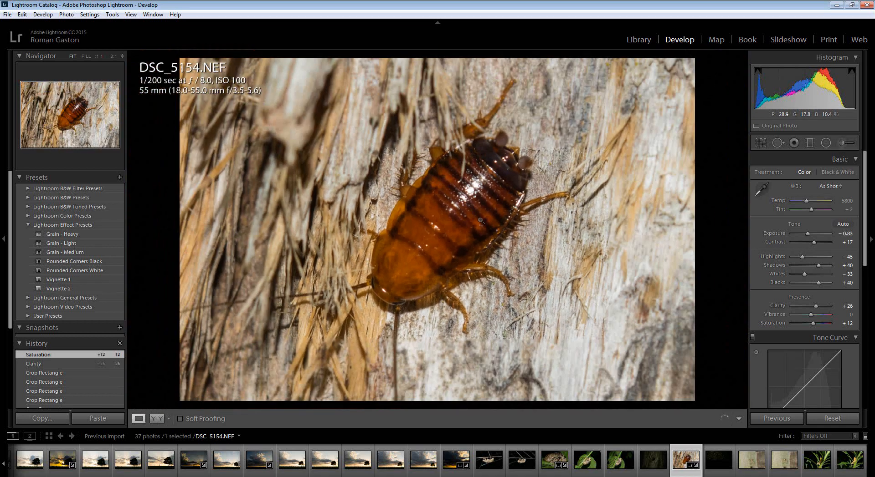
- Export the edited brown insect photo DSC_5154.NEF with the JPEG HD user preset
right_click(486, 174)
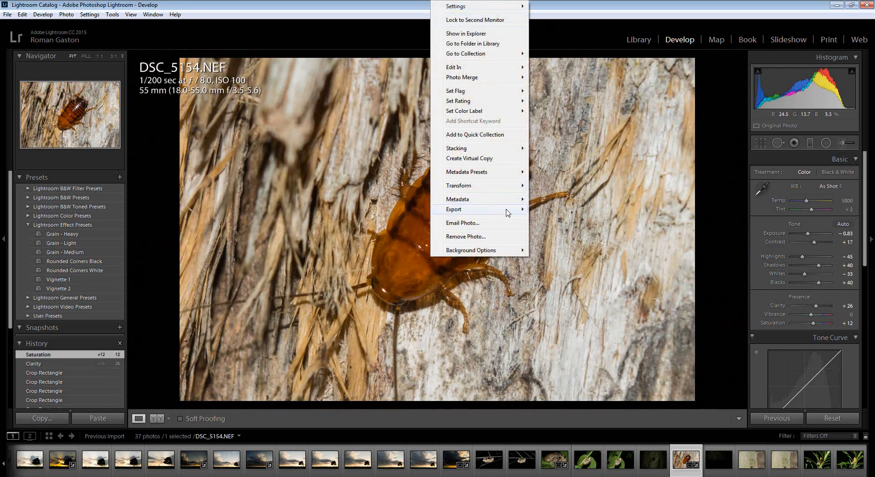
mouse_move(510, 209)
click(563, 315)
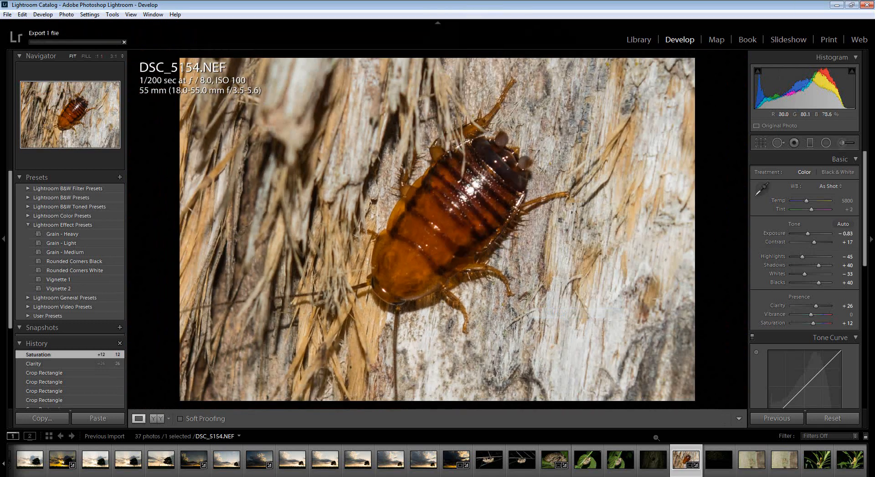
- Move on past the dark photo DSC_5155.NEF and examine the spider in DSC_5156.NEF and DSC_5157.NEF at 1:1
click(713, 472)
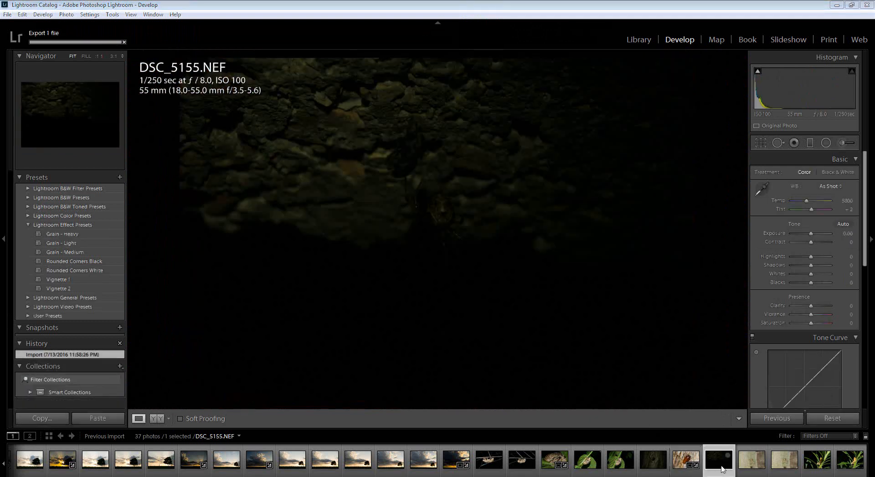
key(Right)
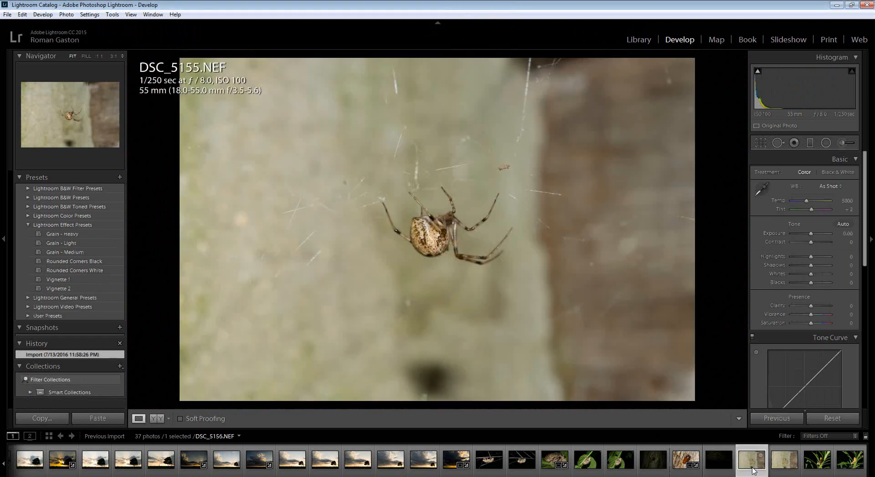
click(449, 243)
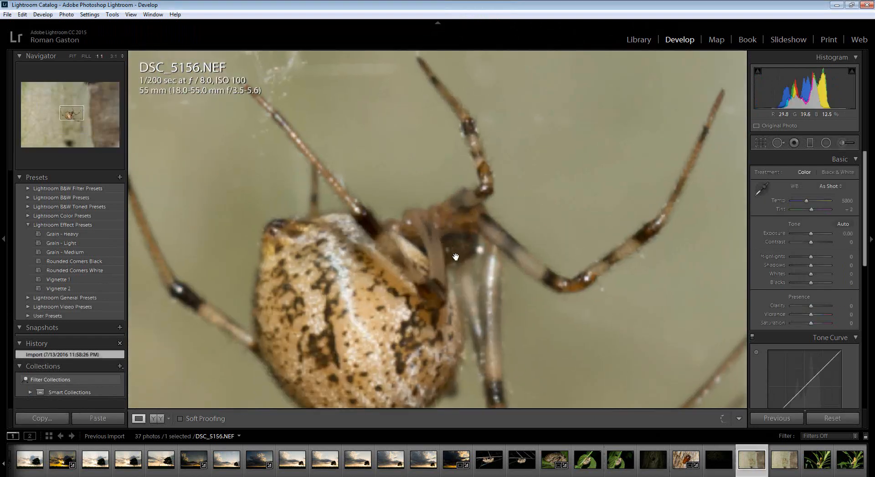
drag(453, 252, 460, 205)
key(Right)
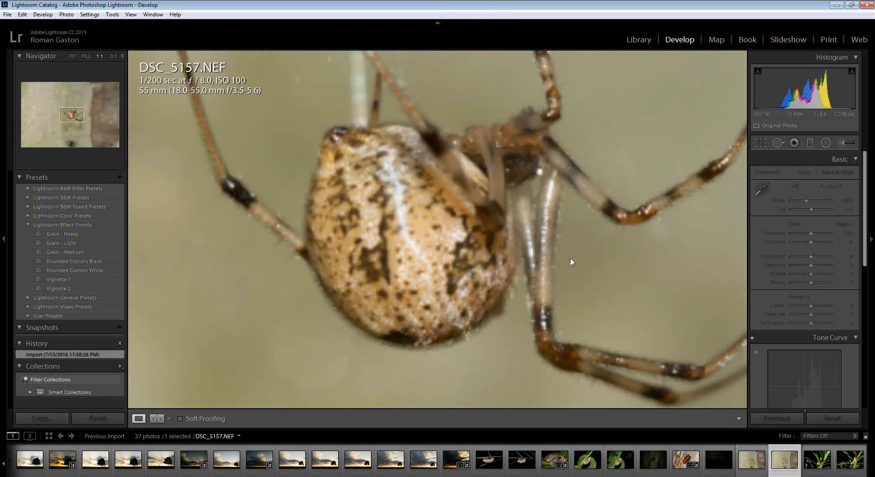
drag(503, 154, 456, 199)
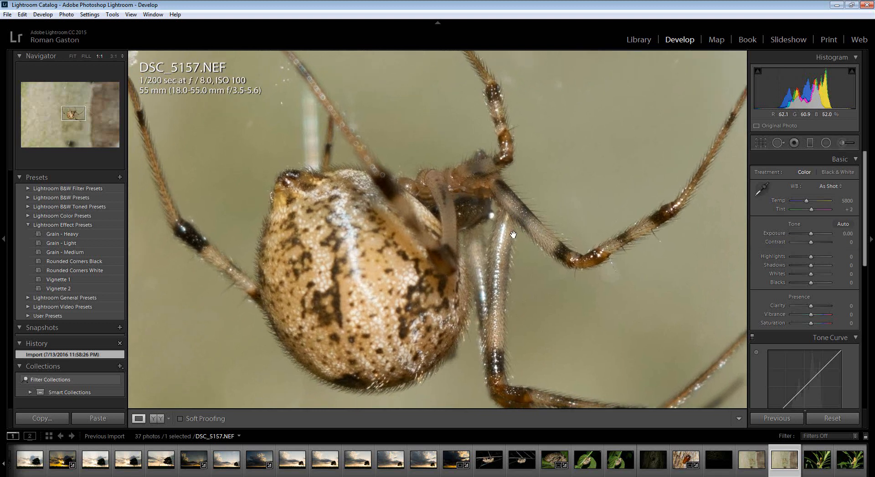
drag(513, 235, 519, 218)
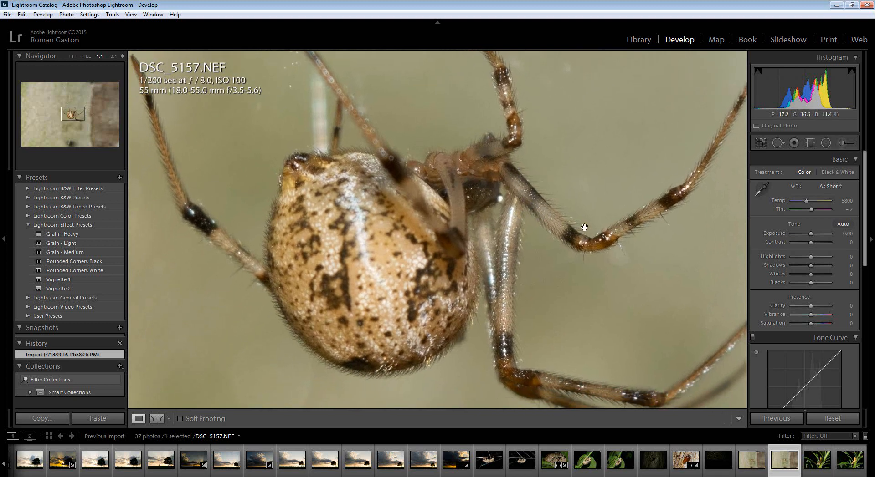
- Compare the sharpness of the spider's body and legs between DSC_5156.NEF and DSC_5157.NEF at 1:1, finishing on DSC_5156.NEF
click(749, 460)
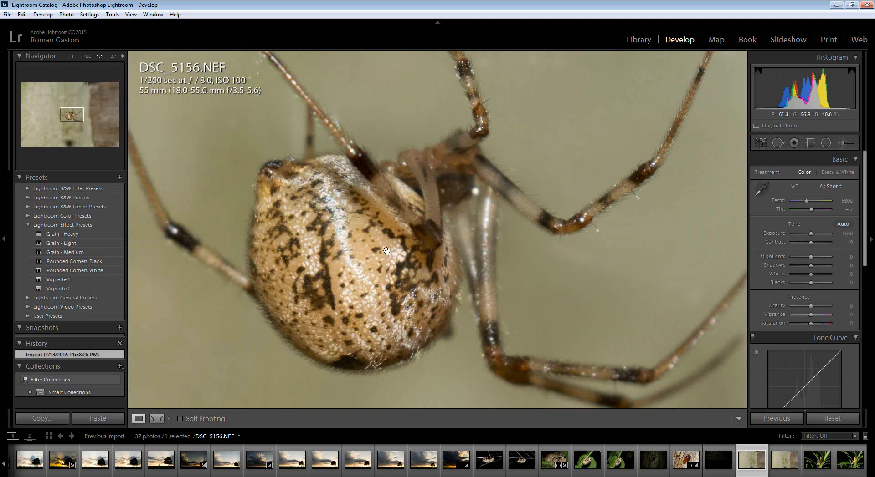
drag(427, 174, 480, 202)
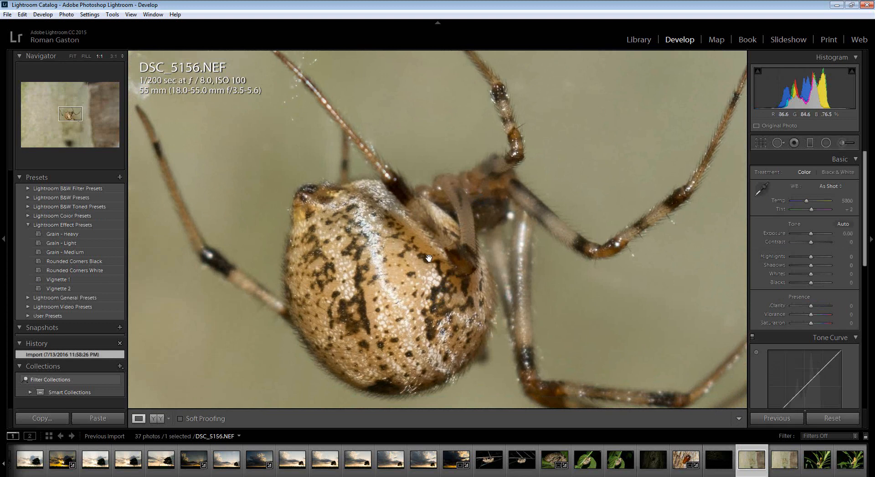
drag(530, 226, 511, 281)
click(784, 460)
click(510, 256)
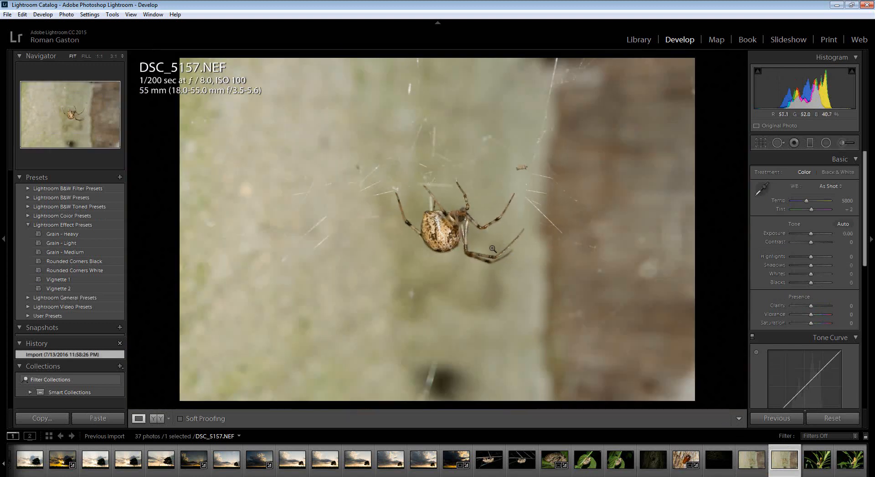
click(478, 228)
drag(456, 197, 475, 232)
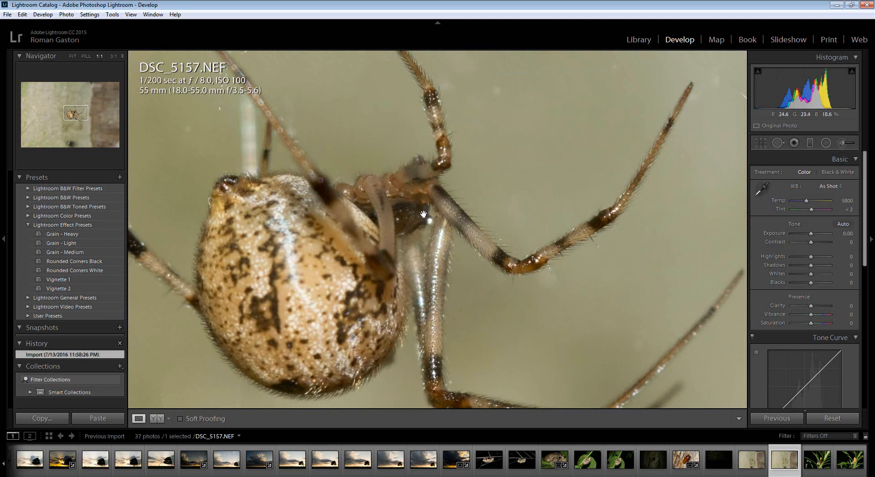
drag(426, 191, 455, 192)
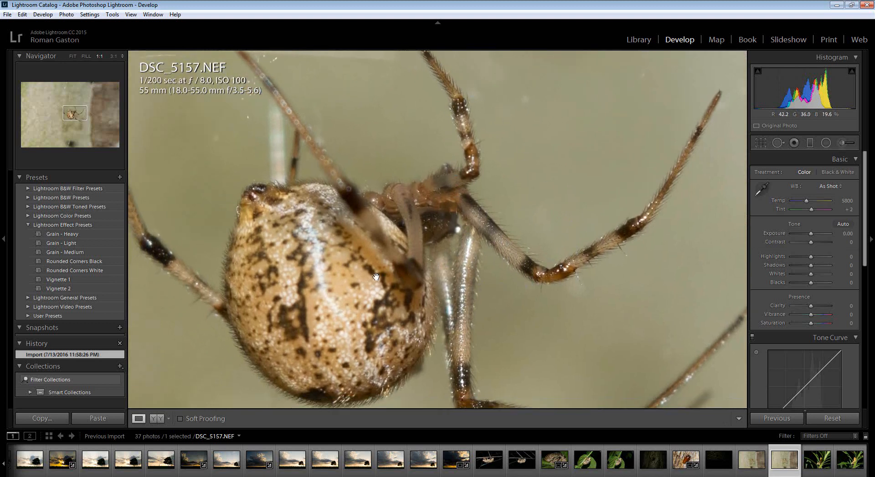
key(Left)
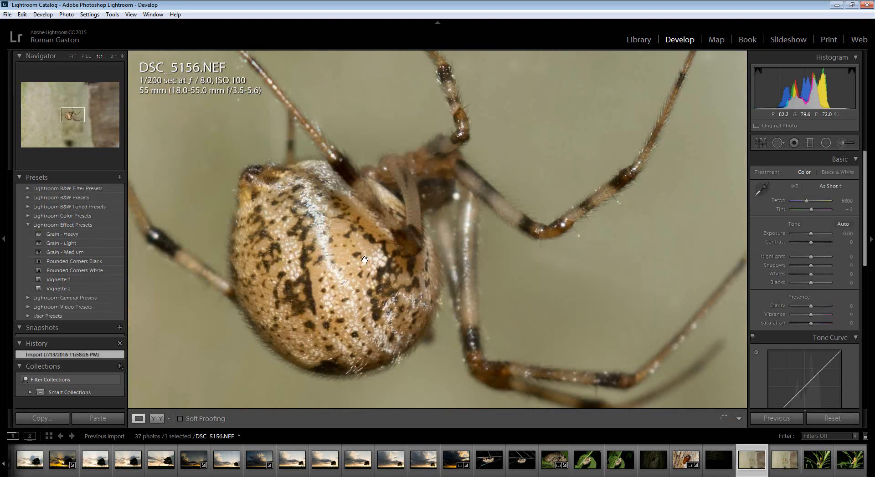
drag(413, 204, 435, 213)
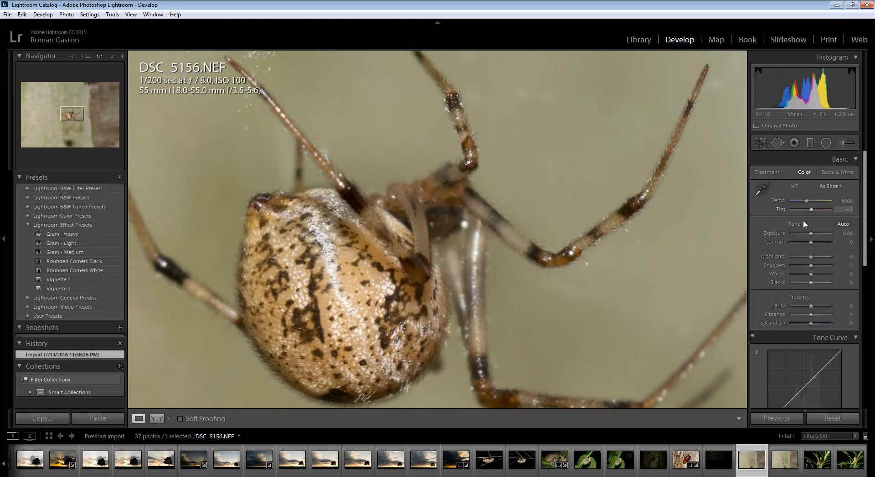
- Set exposure to -0.36, contrast +40, highlights -21, whites -31, blacks +5 and clarity +21 for DSC_5156.NEF
drag(810, 234, 805, 279)
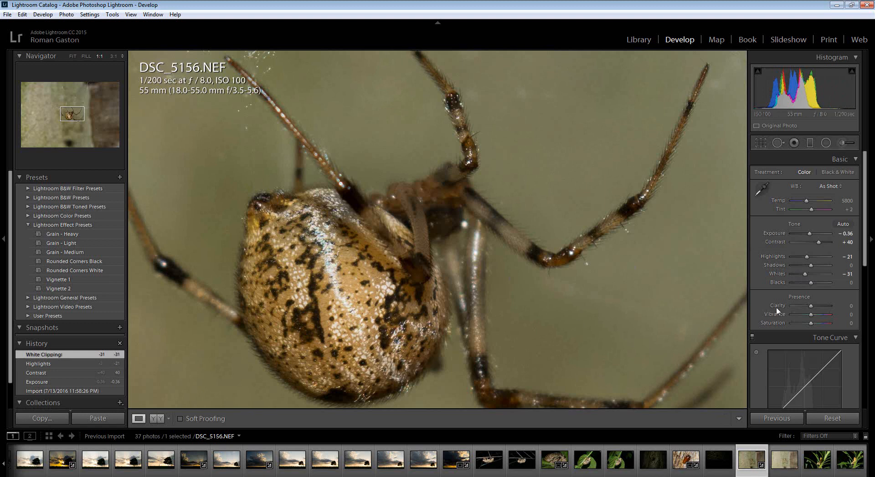
drag(810, 286, 815, 308)
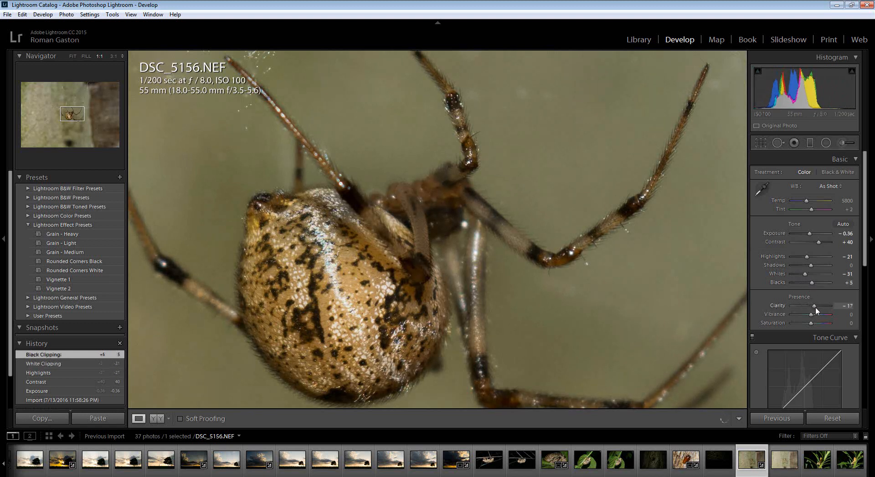
- Crop DSC_5156.NEF around the spider at the original aspect ratio
click(434, 233)
click(760, 142)
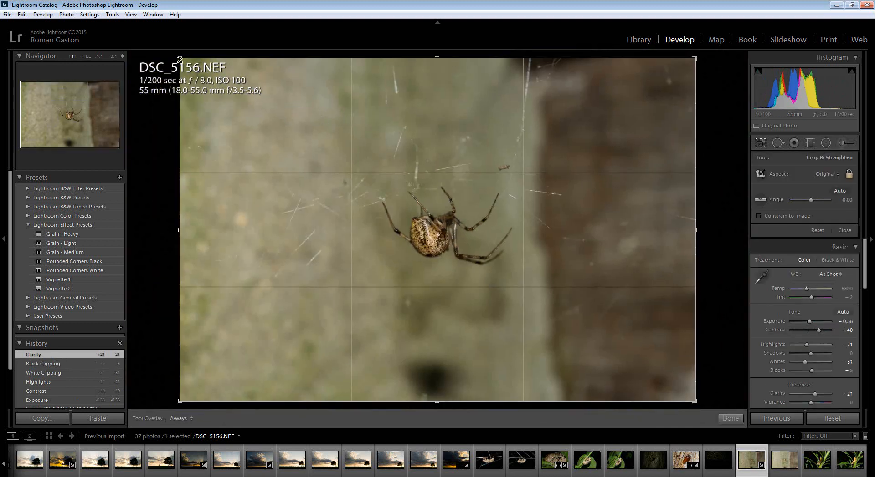
drag(179, 57, 303, 141)
drag(422, 225, 547, 317)
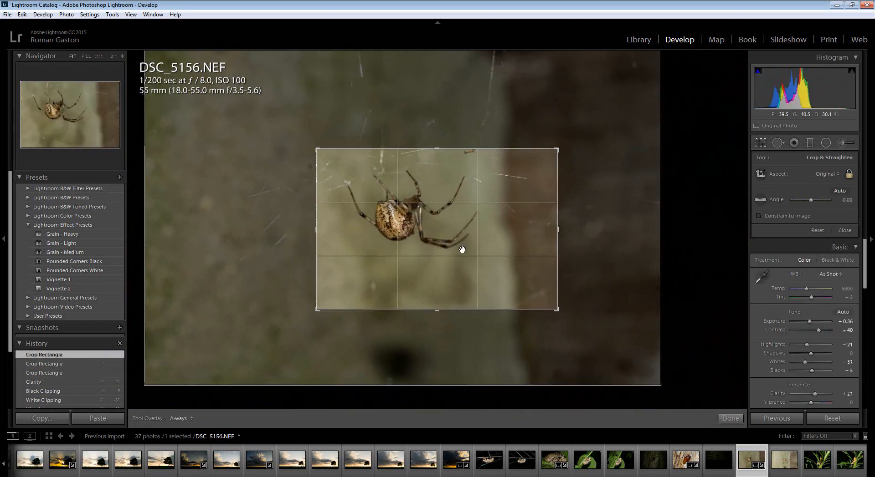
mouse_move(461, 250)
mouse_down()
mouse_move(453, 254)
mouse_move(471, 259)
mouse_up()
key(Return)
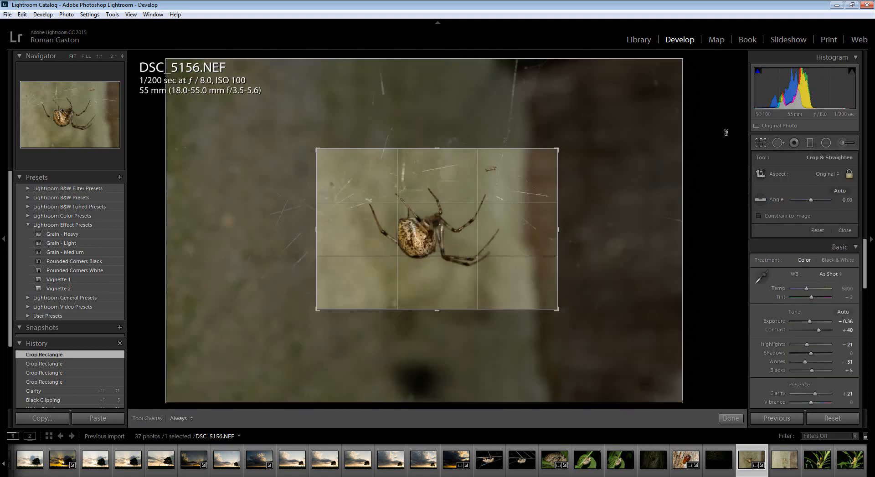
- Tighten the crop of DSC_5156.NEF further and reposition the spider low in the frame with all its legs included
click(759, 144)
drag(556, 149, 497, 188)
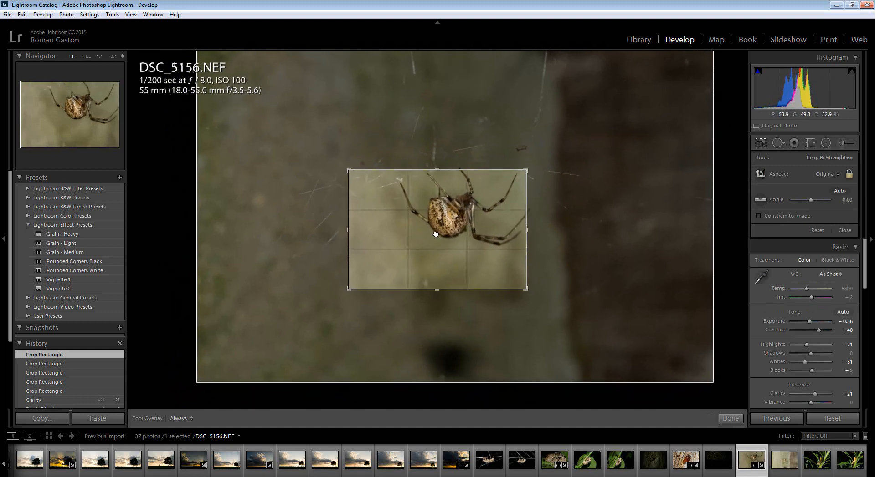
drag(434, 232, 416, 272)
key(Return)
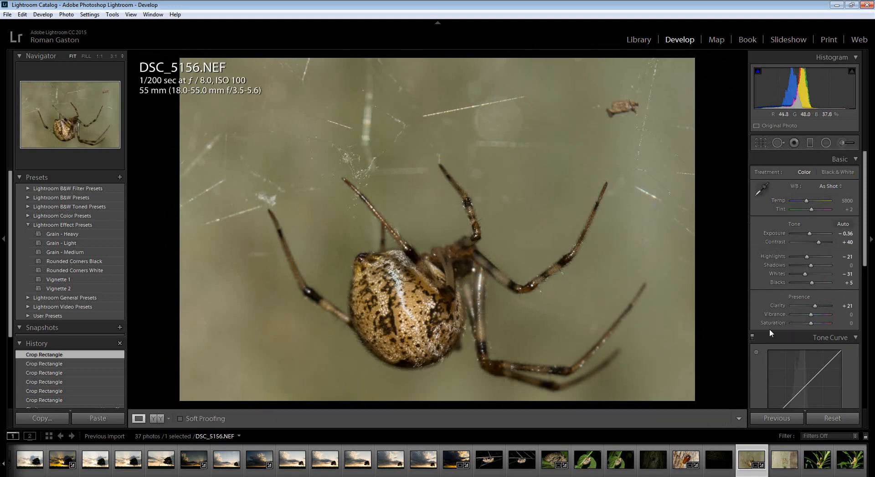
- Set the spider photo's saturation to +12 and export it with the JPEG HD user preset
drag(811, 325, 813, 327)
right_click(478, 270)
mouse_move(553, 220)
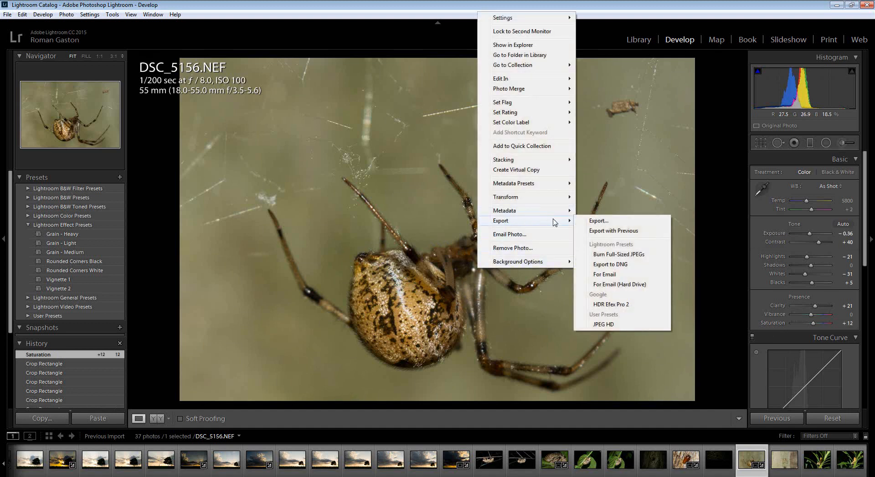
click(611, 325)
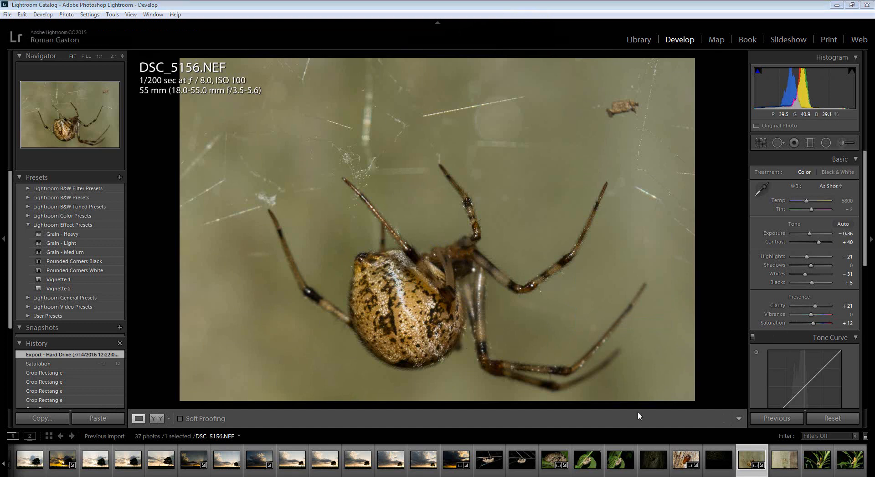
- Recheck the spider's sharpness in DSC_5157.NEF at 1:1
click(784, 460)
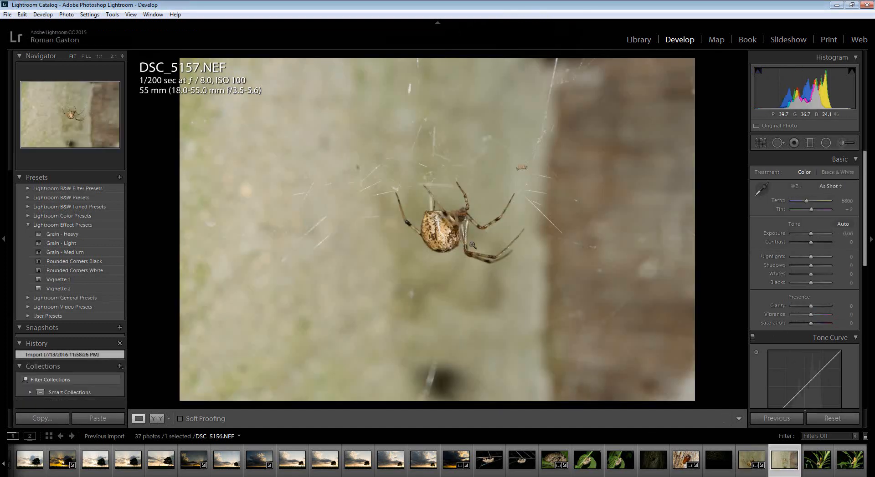
click(472, 246)
drag(468, 192, 461, 221)
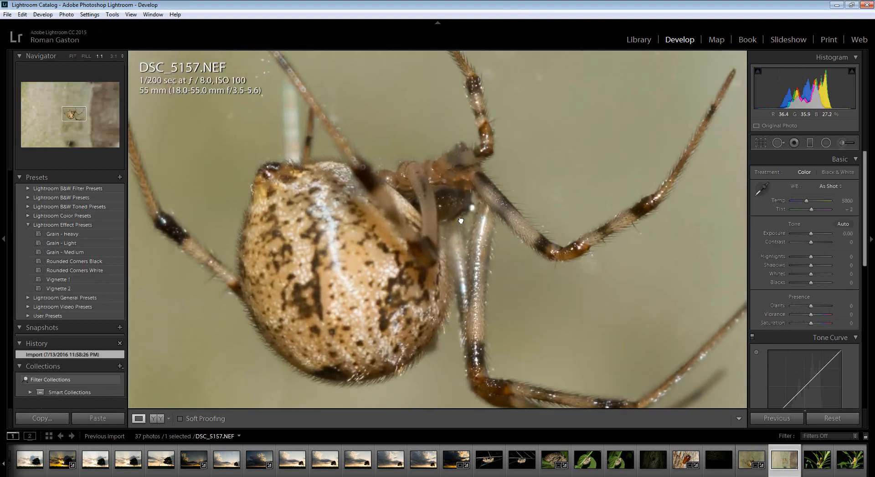
click(461, 220)
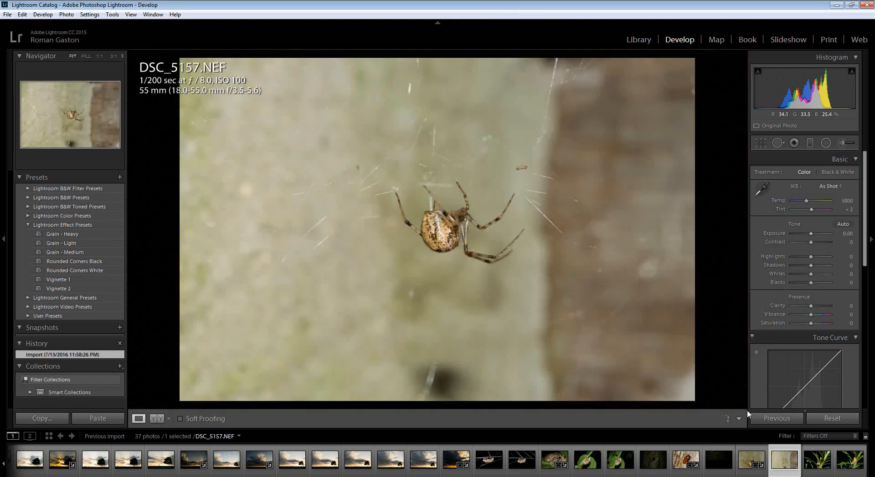
- Move on to DSC_5159.NEF and crop it around the yellow grasshopper at the original aspect ratio
click(816, 461)
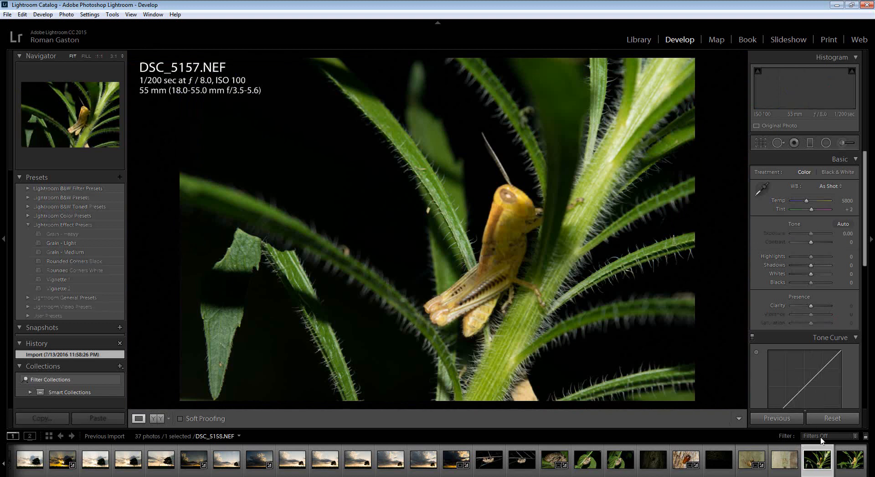
click(848, 461)
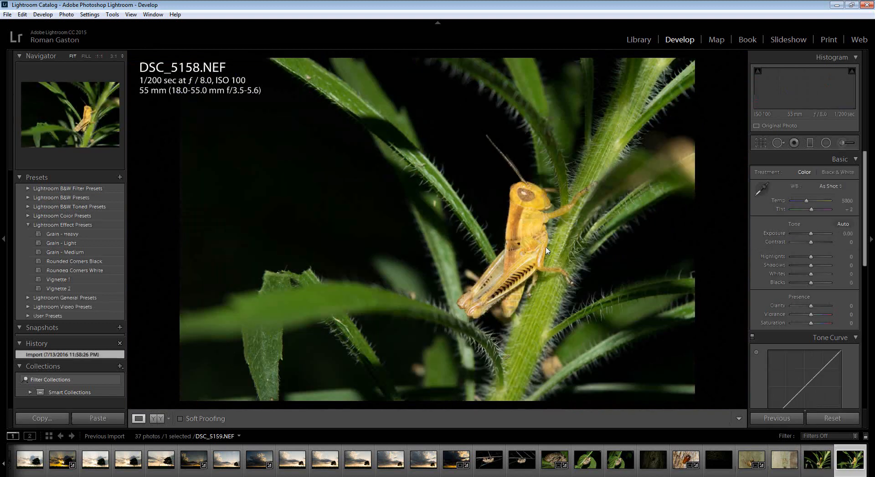
click(760, 143)
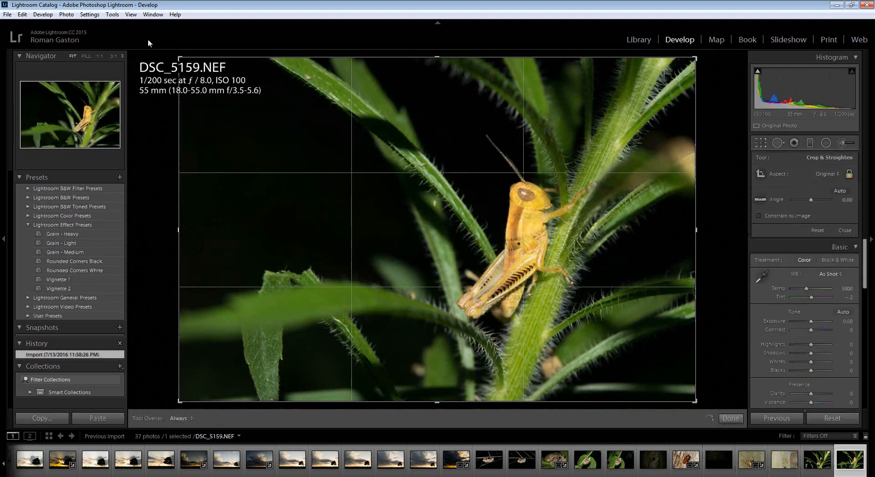
drag(176, 56, 253, 106)
drag(495, 265, 514, 282)
key(Return)
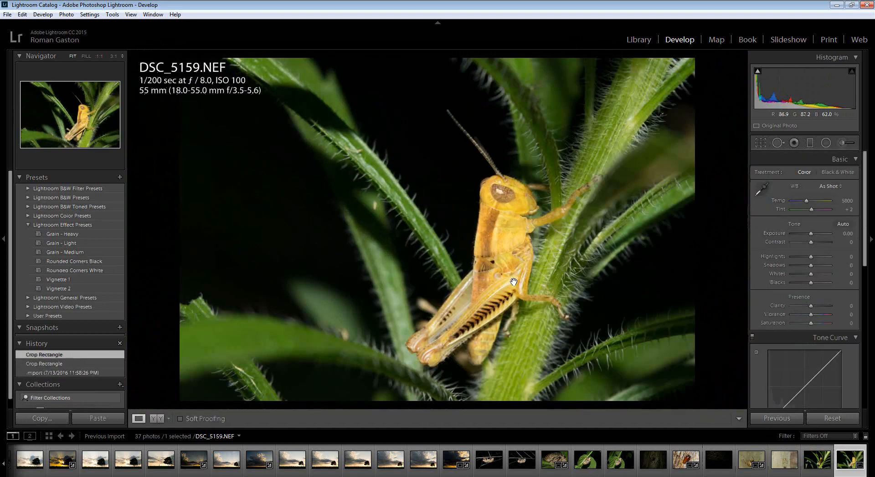
- Tighten the crop of DSC_5159.NEF and recenter the grasshopper with its full antenna inside the frame
click(760, 143)
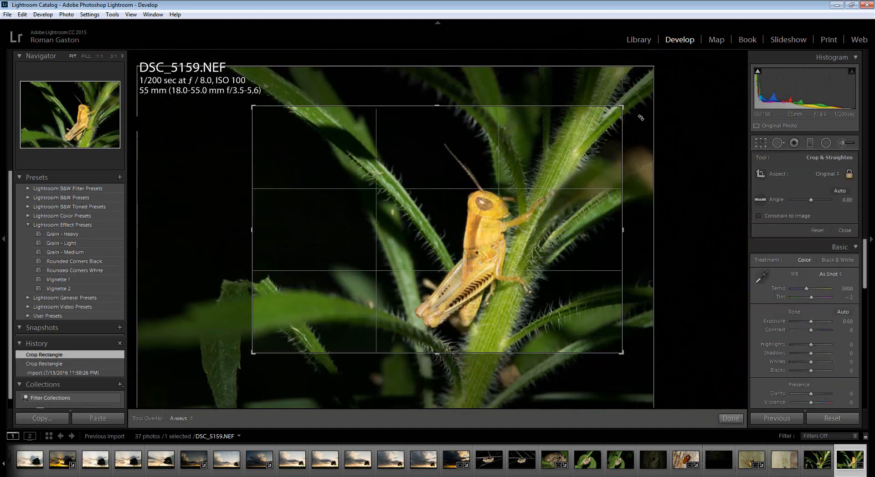
drag(253, 106, 283, 125)
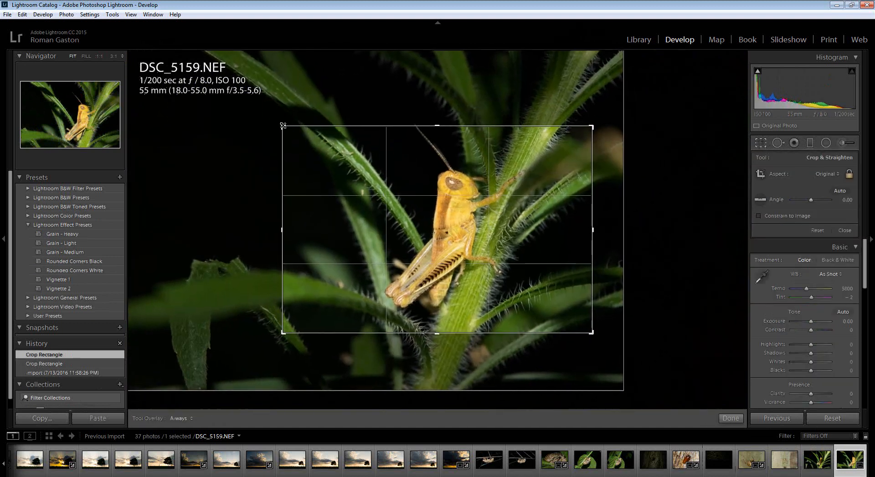
drag(481, 222, 484, 248)
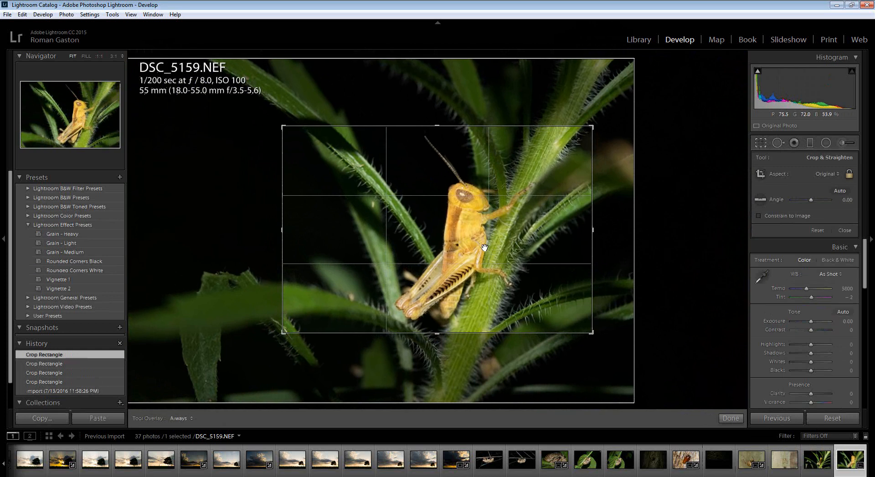
key(Return)
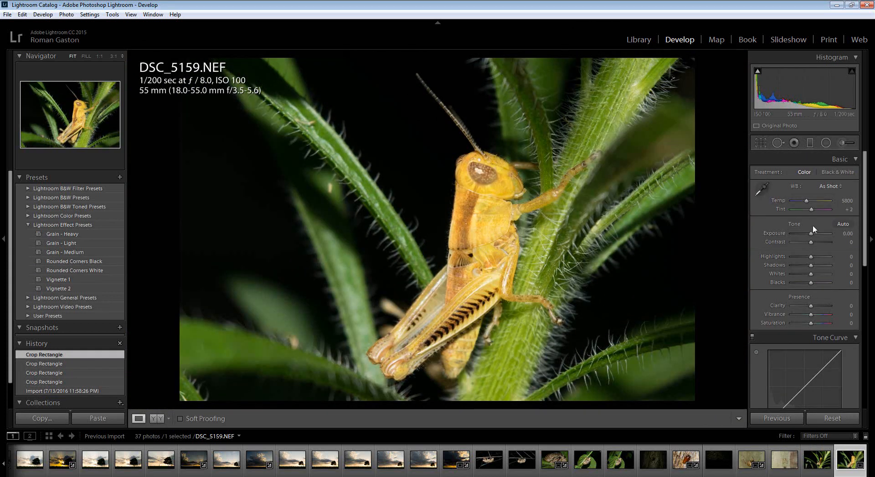
- Set the grasshopper photo's exposure to -1.07, contrast to +12, highlights to -12, shadows to +12 and whites to -12
drag(810, 234, 806, 235)
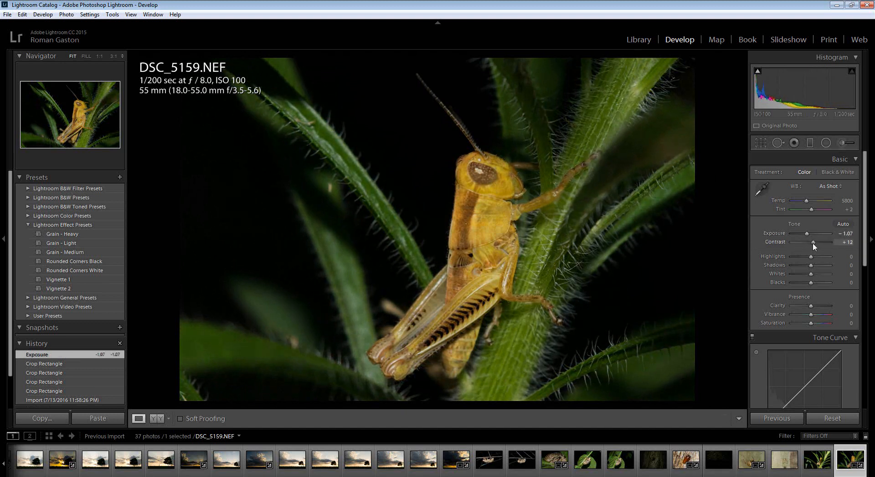
drag(813, 243, 813, 243)
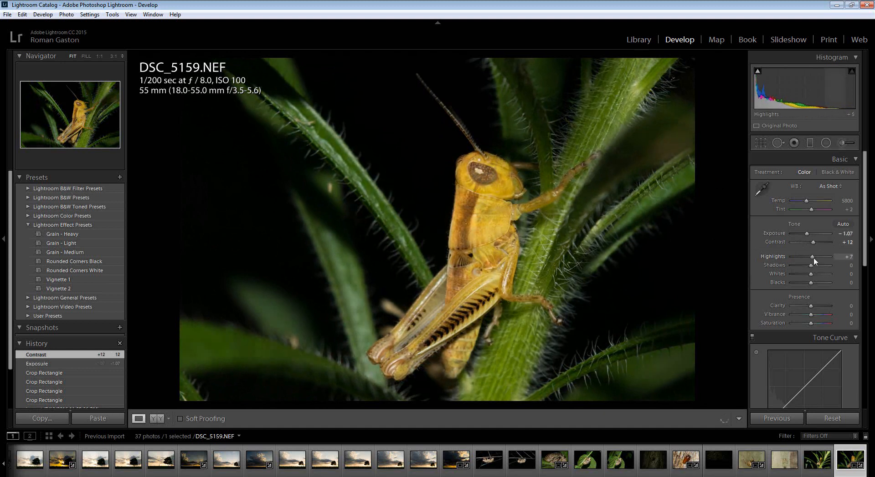
drag(812, 259, 811, 261)
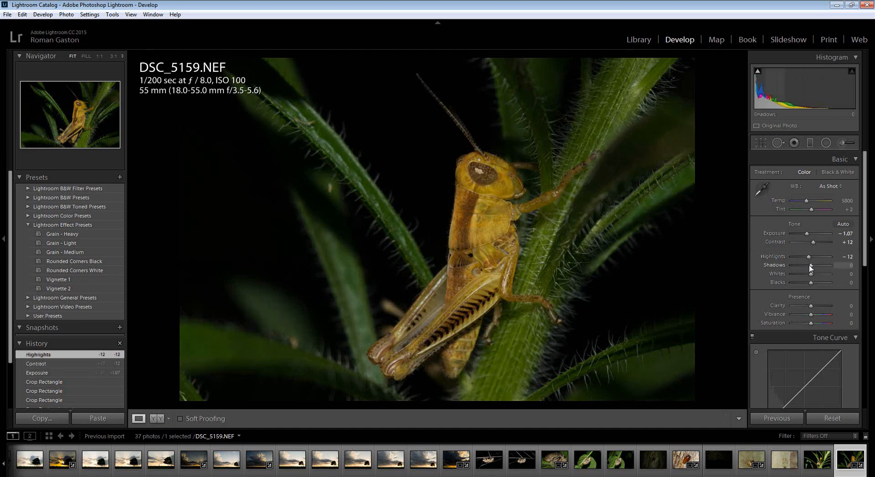
drag(811, 268, 813, 279)
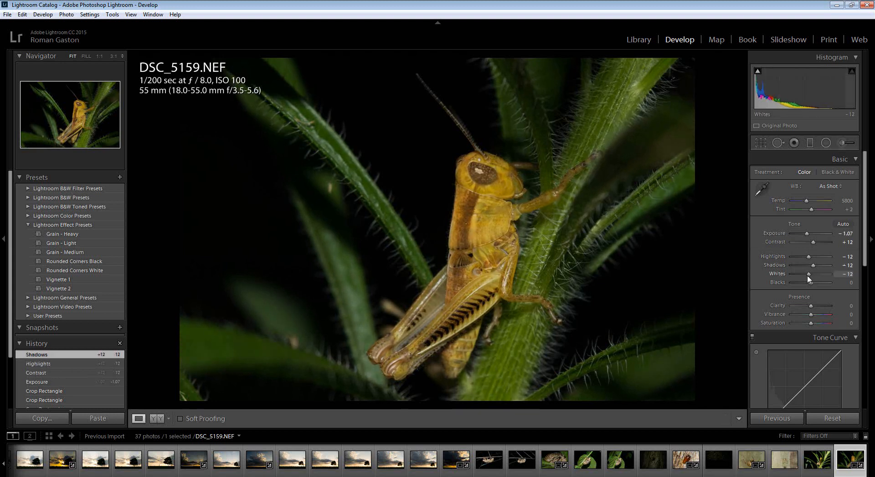
- Set the grasshopper photo's blacks to +24, clarity to +40 and saturation to +7
drag(810, 283, 816, 310)
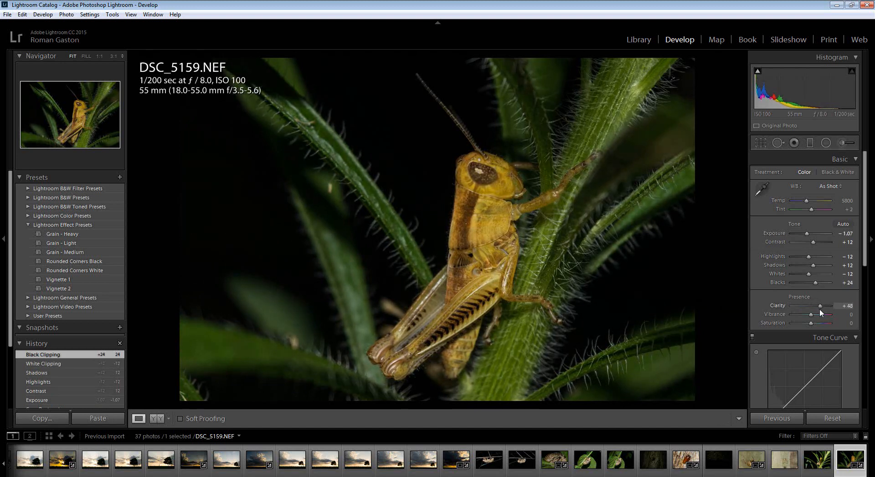
drag(818, 310, 818, 315)
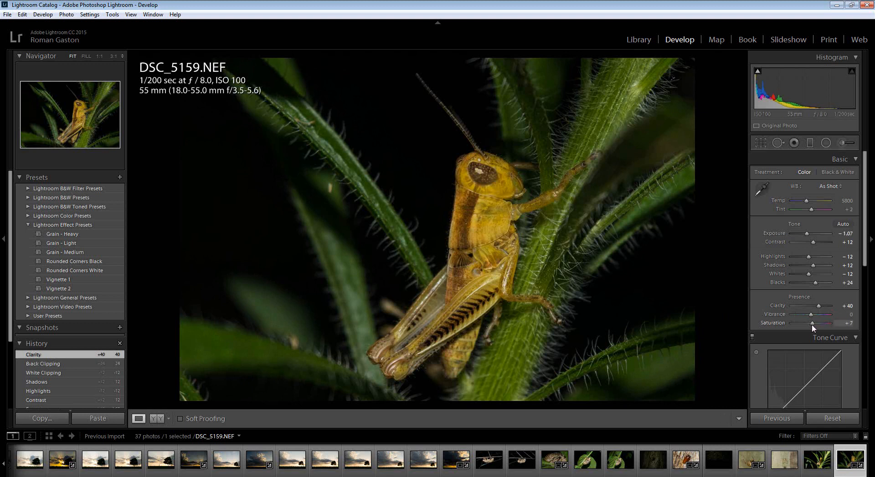
drag(810, 324, 811, 324)
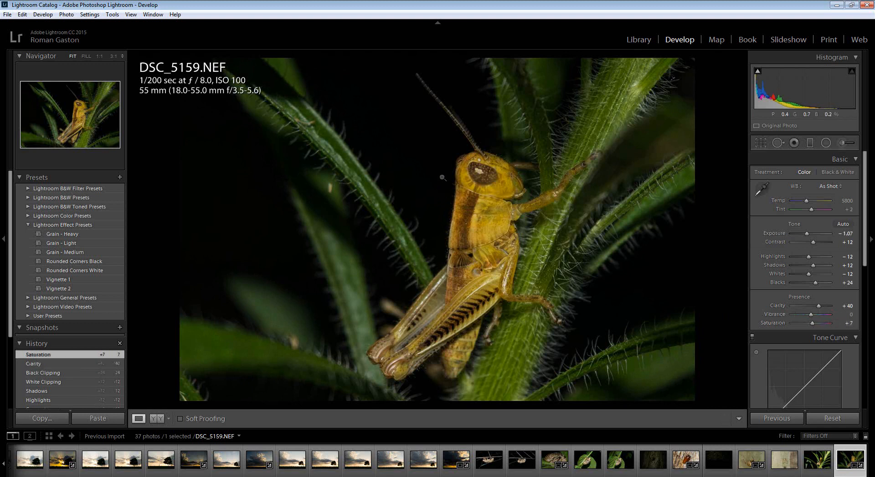
- Inspect the grasshopper's head, body and hind legs at 1:1 to check sharpness and detail
click(484, 180)
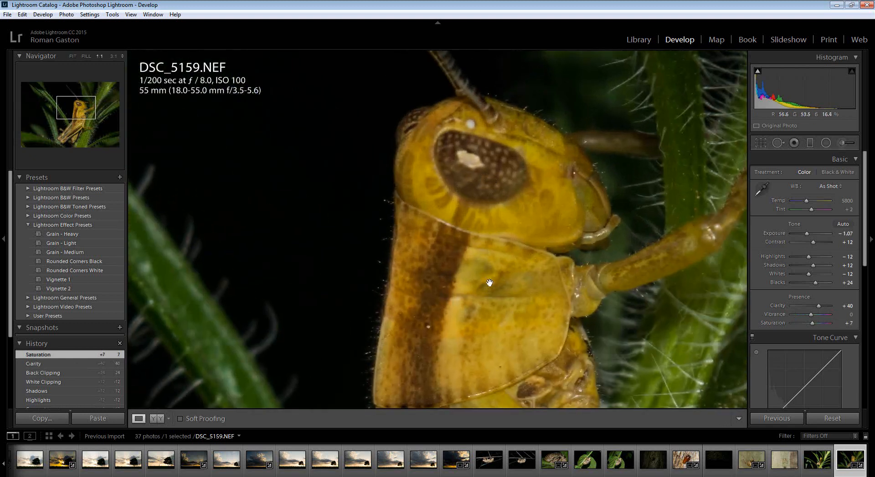
scroll(496, 320, down, 5)
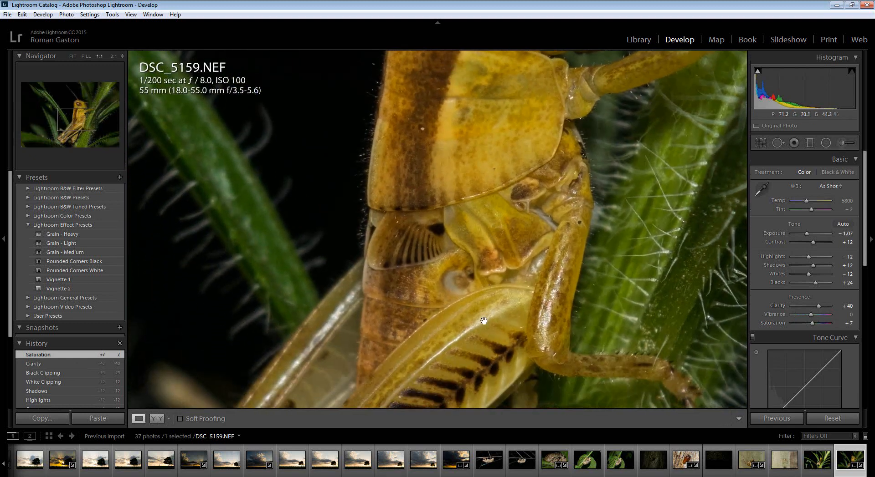
scroll(485, 330, down, 6)
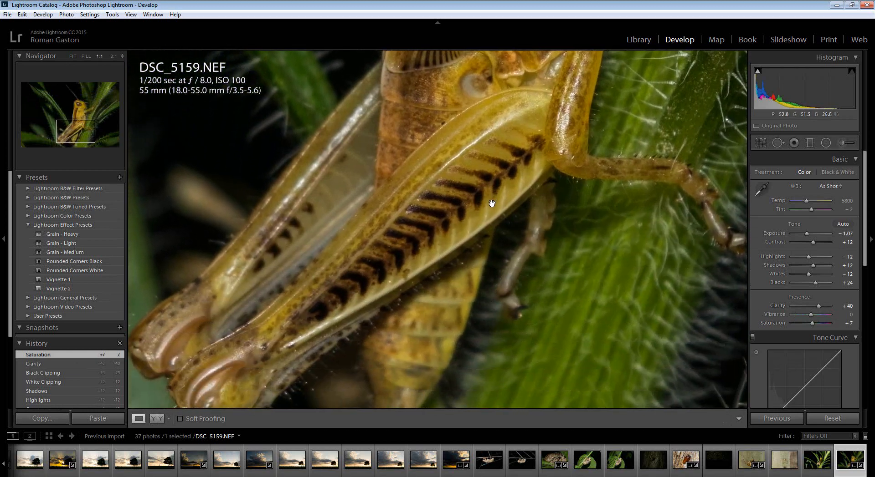
click(455, 266)
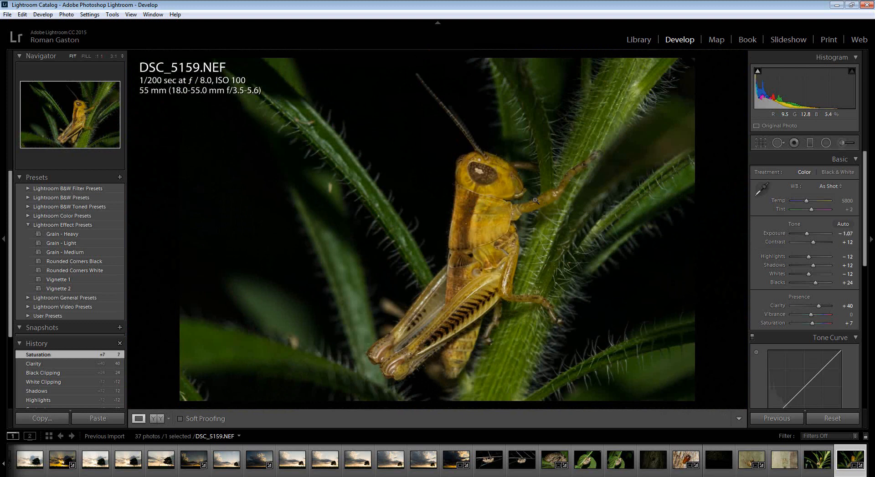
- Export the developed grasshopper photo DSC_5159.NEF to the hard drive using an export preset
right_click(513, 242)
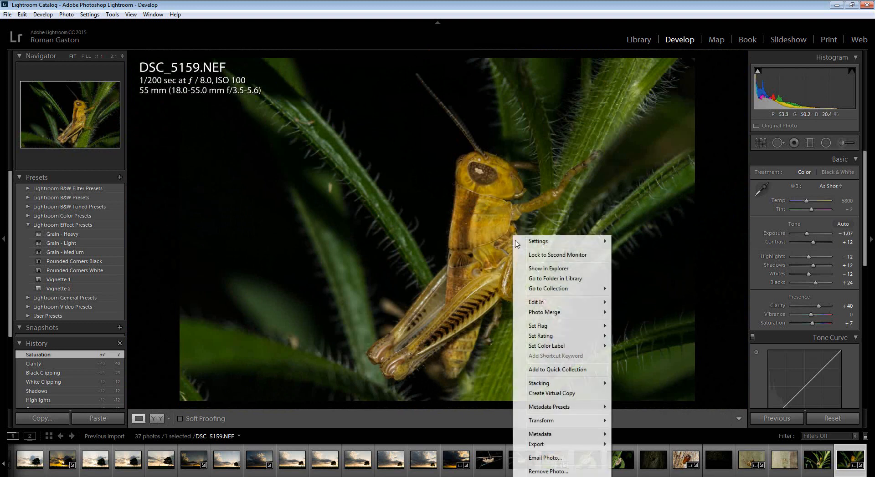
mouse_move(542, 444)
click(634, 445)
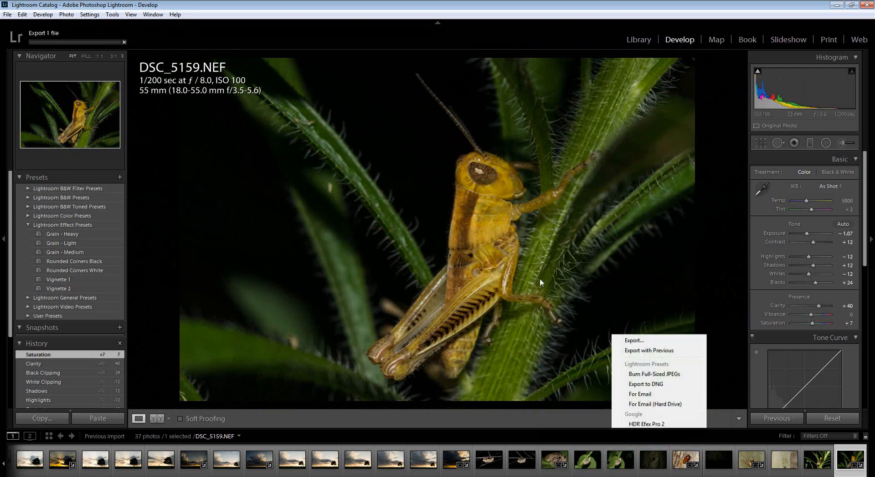
- Review the edited shots DSC_5123.NEF, DSC_5135.NEF, DSC_5139.NEF, DSC_5154.NEF and DSC_5156.NEF one after another
scroll(318, 473, up, 3)
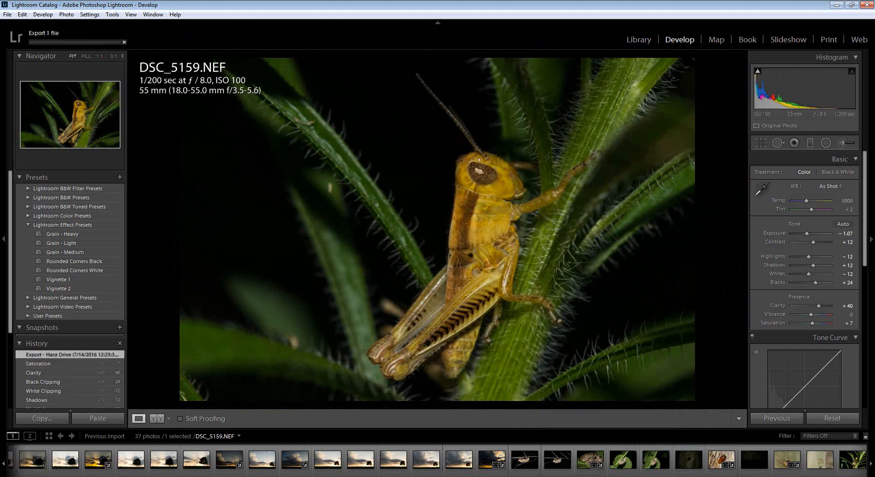
scroll(318, 474, up, 2)
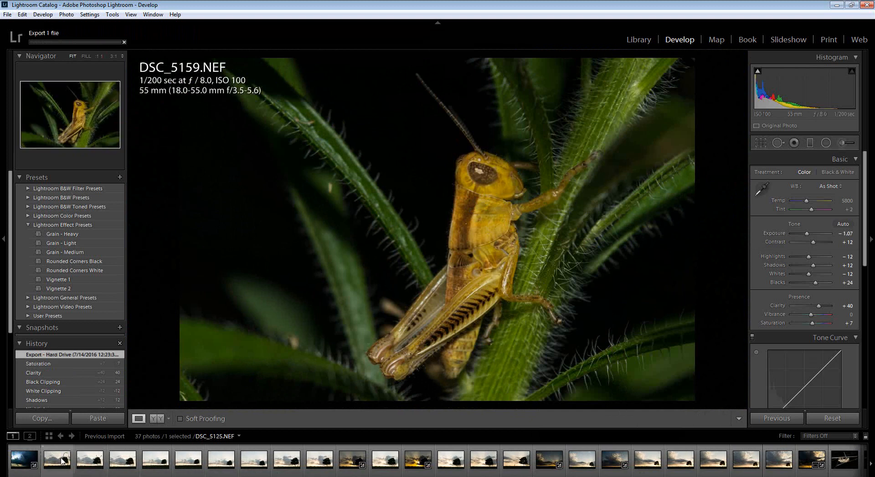
click(32, 461)
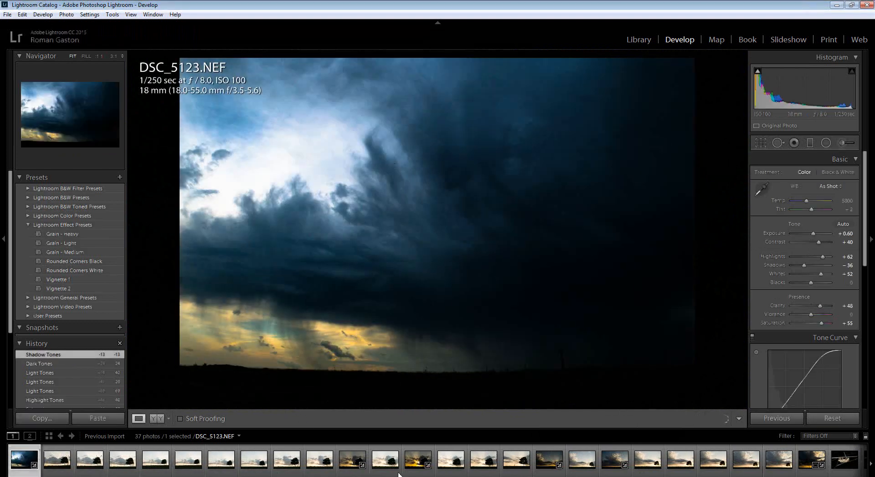
click(414, 466)
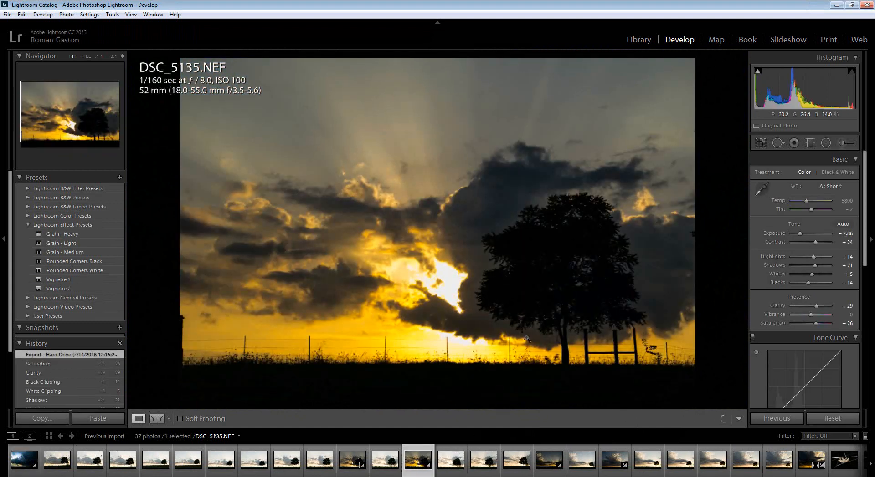
click(549, 463)
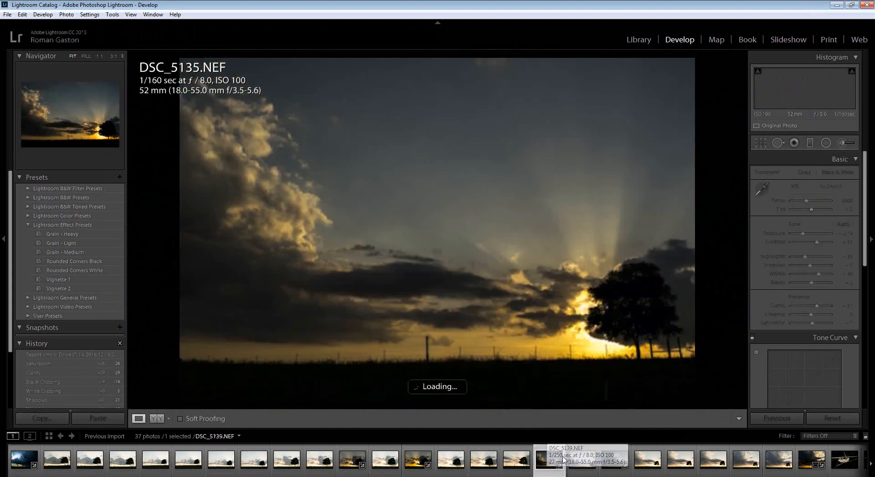
scroll(802, 469, down, 5)
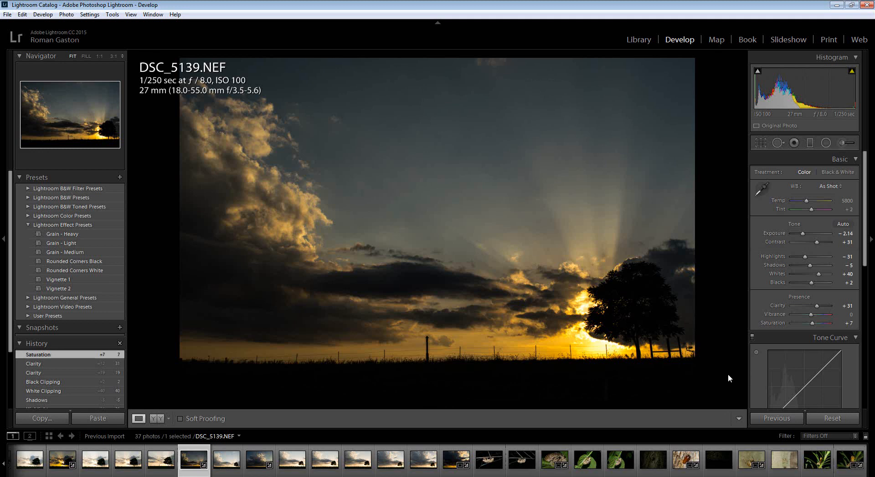
click(683, 459)
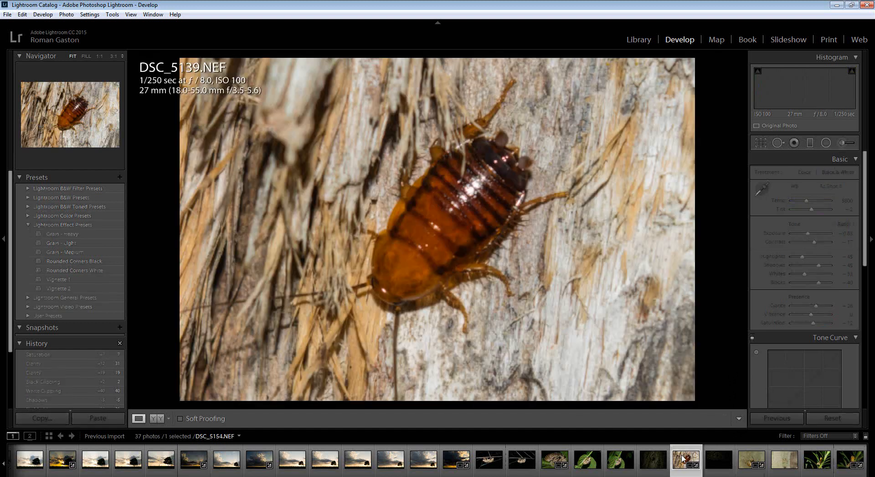
click(751, 460)
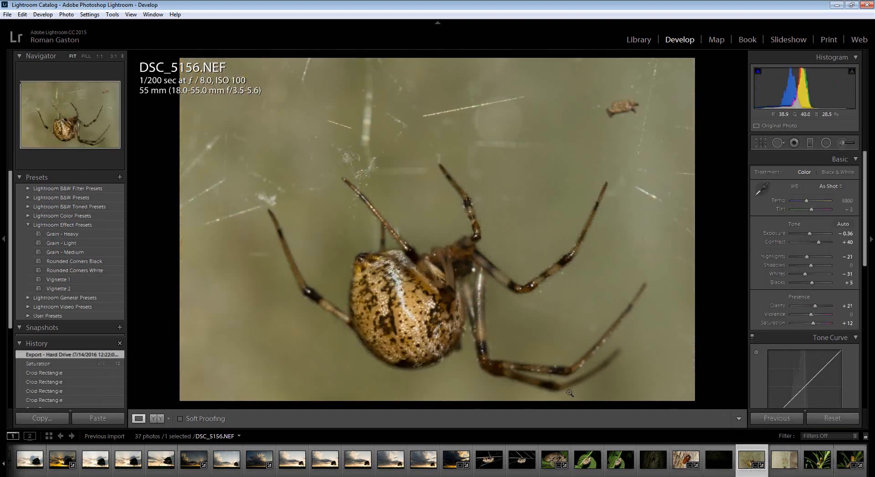